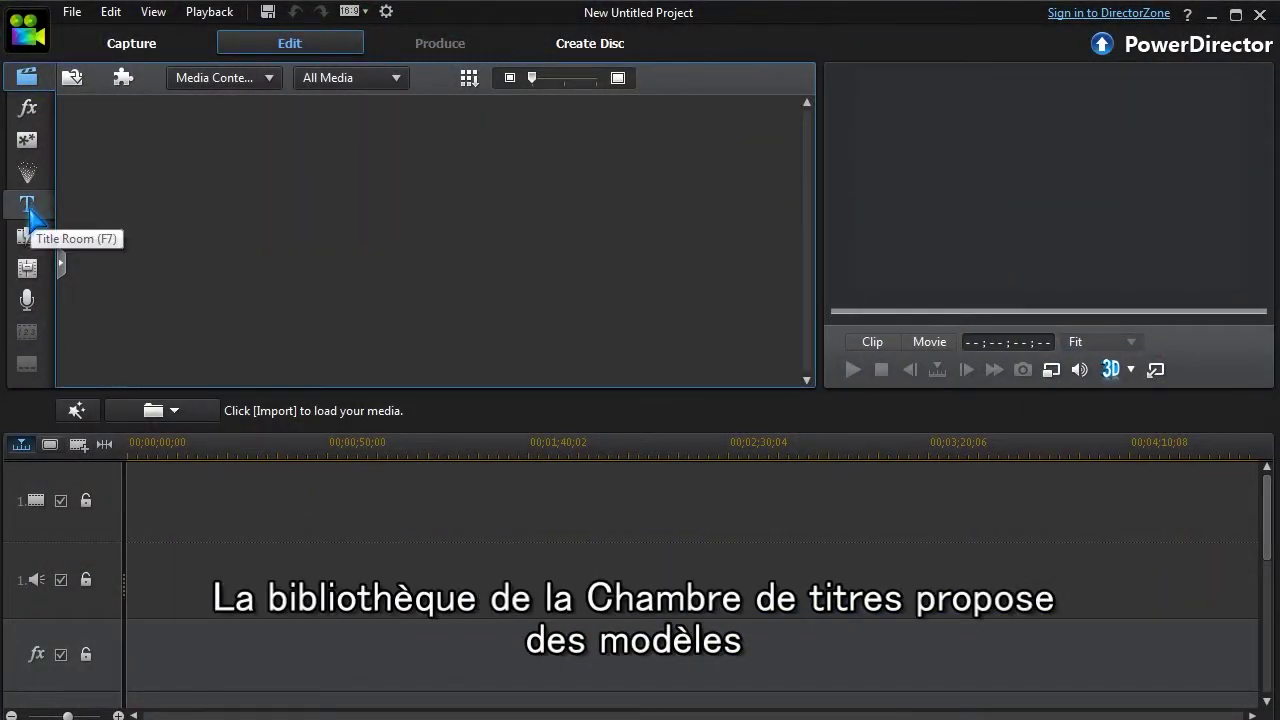
Step: Open the title template library and filter the templates by New Tag
{"action": "left_click", "coordinate": [27, 203]}
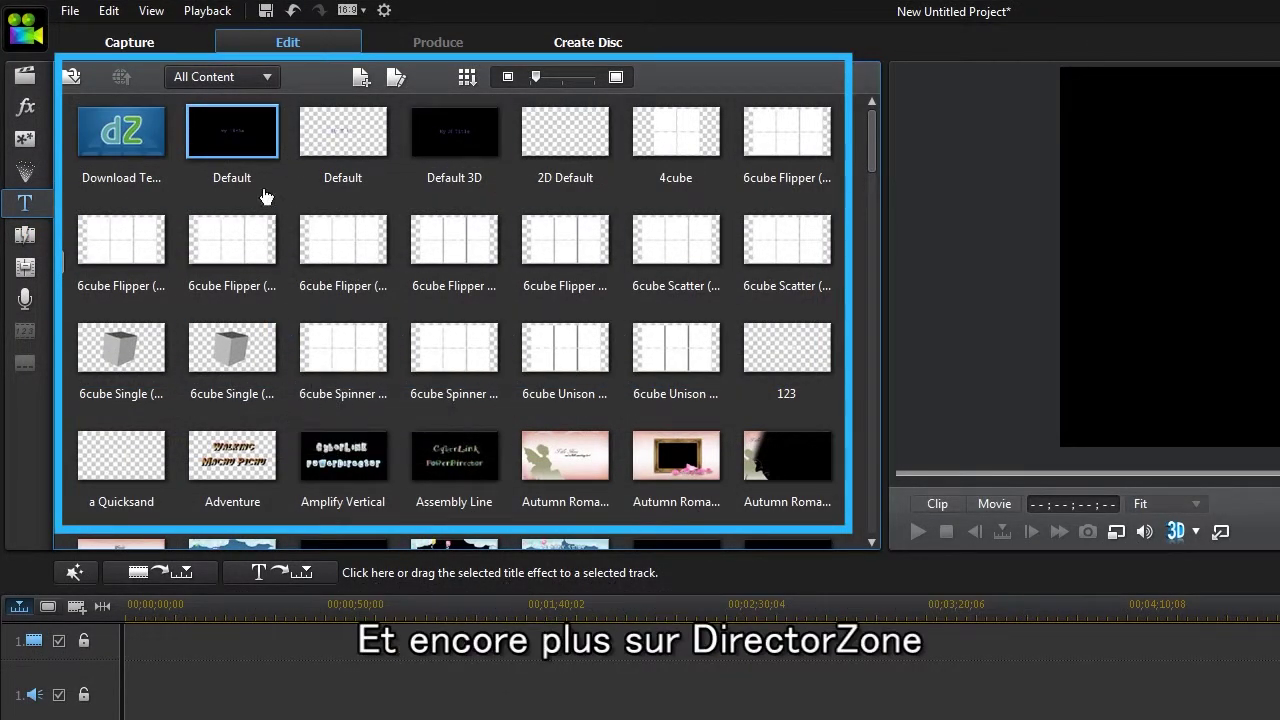
{"action": "left_click", "coordinate": [268, 80]}
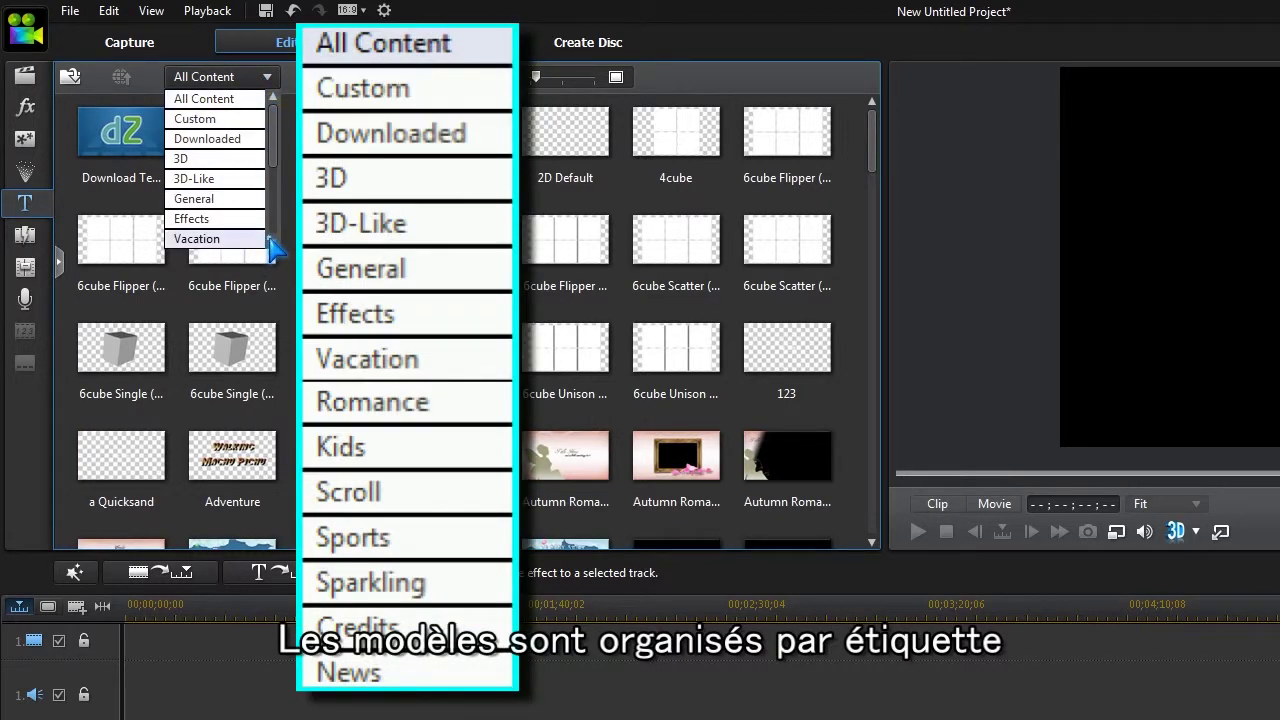
{"action": "scroll", "coordinate": [275, 250], "scroll_direction": "down", "scroll_amount": 3}
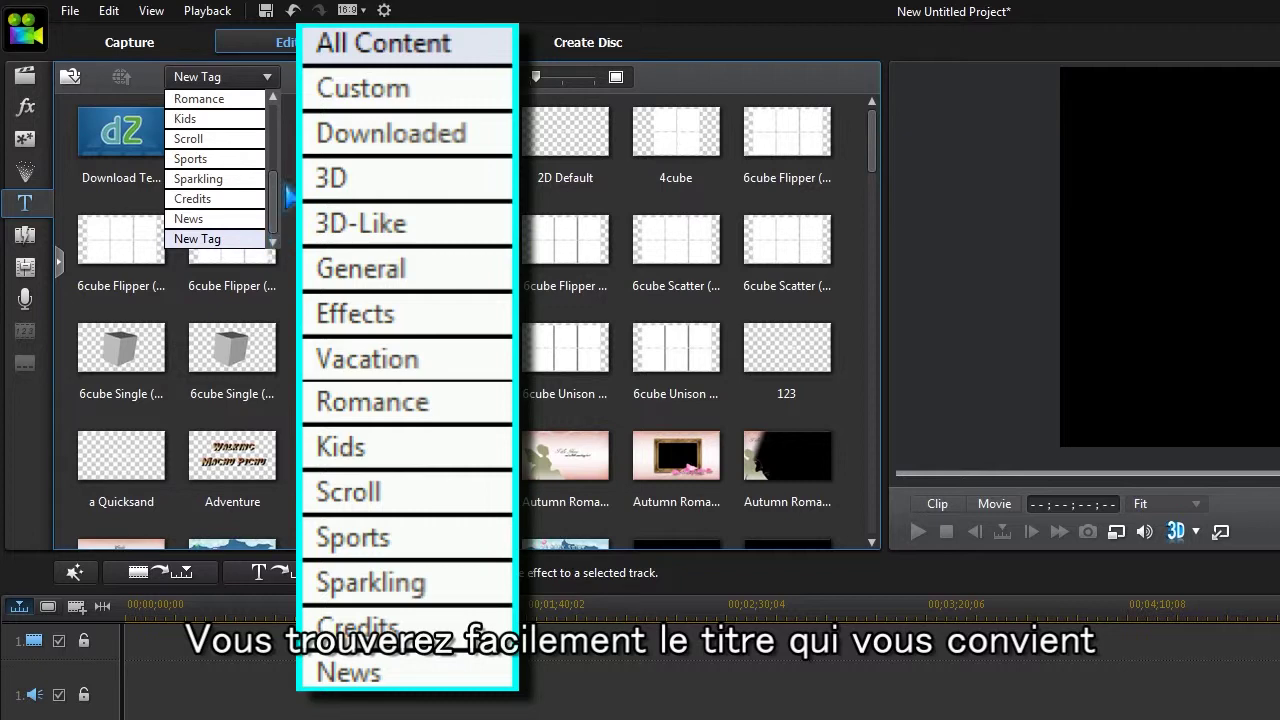
{"action": "left_click", "coordinate": [215, 238]}
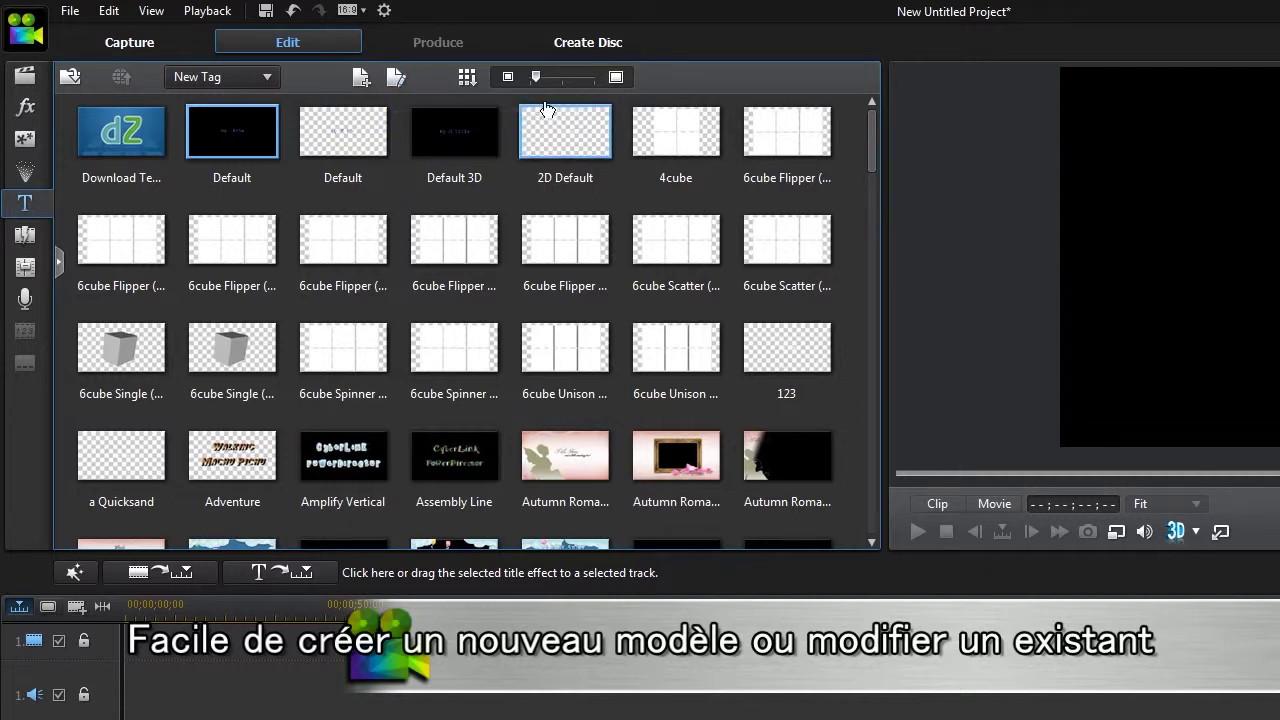
Step: Resize the thumbnails, add a custom tag, and place the Default title at the start of video track 1
{"action": "mouse_move", "coordinate": [536, 77]}
{"action": "left_mouse_down"}
{"action": "mouse_move", "coordinate": [560, 77]}
{"action": "mouse_move", "coordinate": [530, 77]}
{"action": "left_mouse_up"}
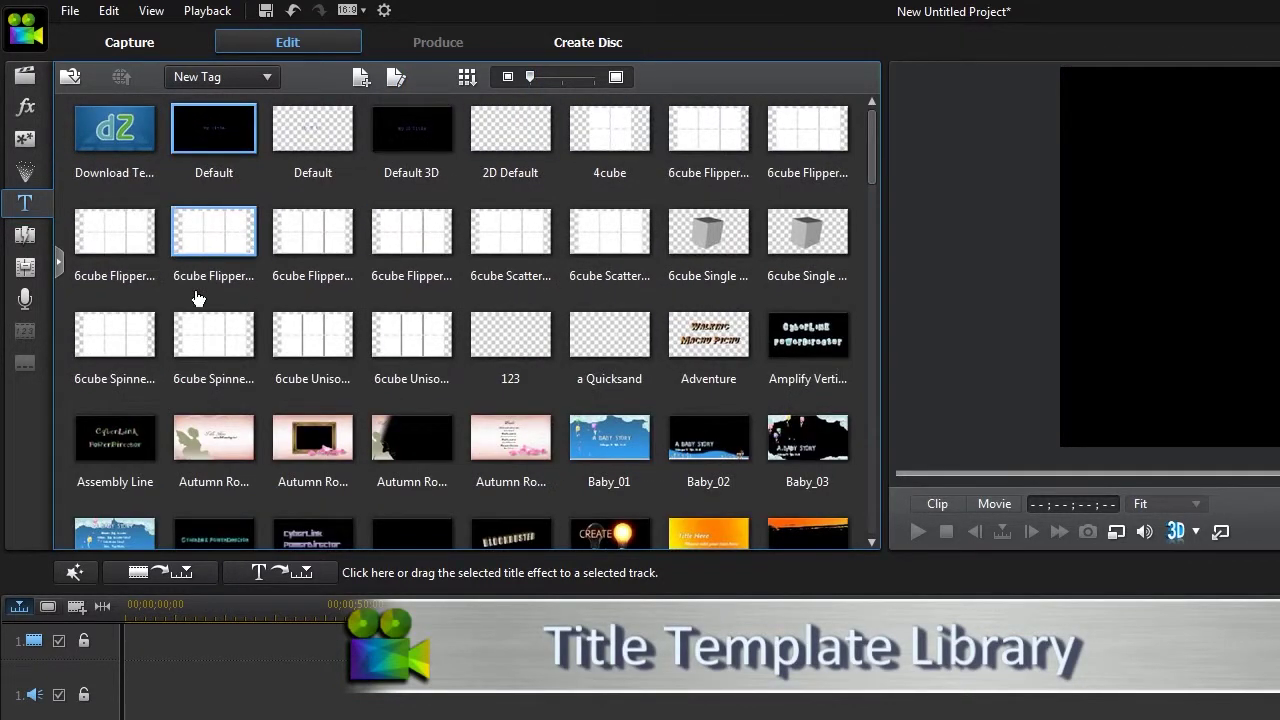
{"action": "left_click", "coordinate": [60, 266]}
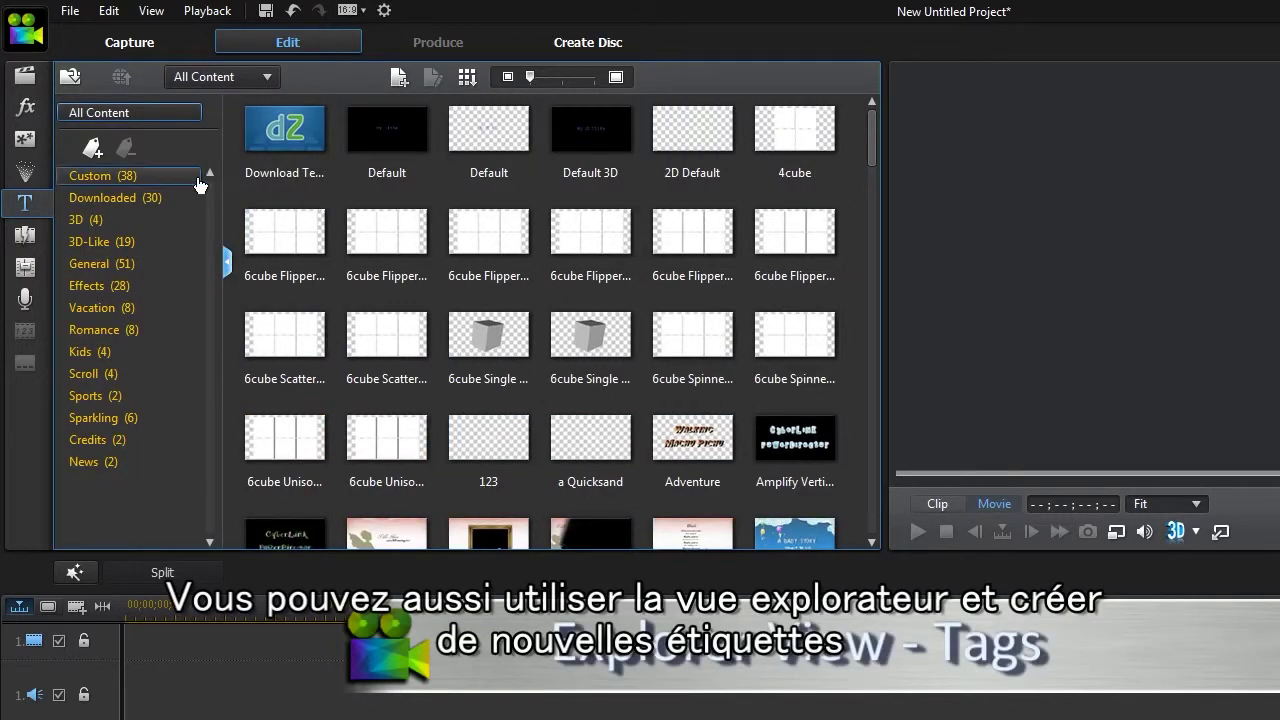
{"action": "left_click", "coordinate": [93, 150]}
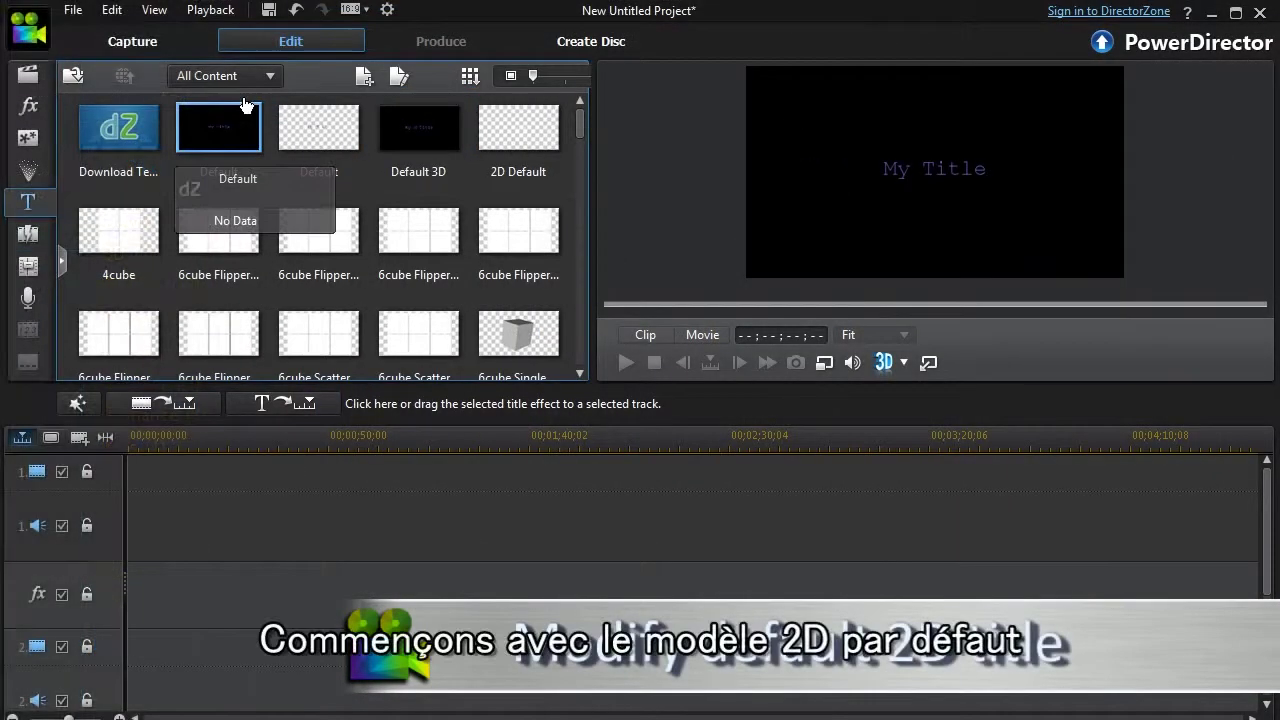
{"action": "left_click_drag", "start_coordinate": [226, 140], "coordinate": [140, 480]}
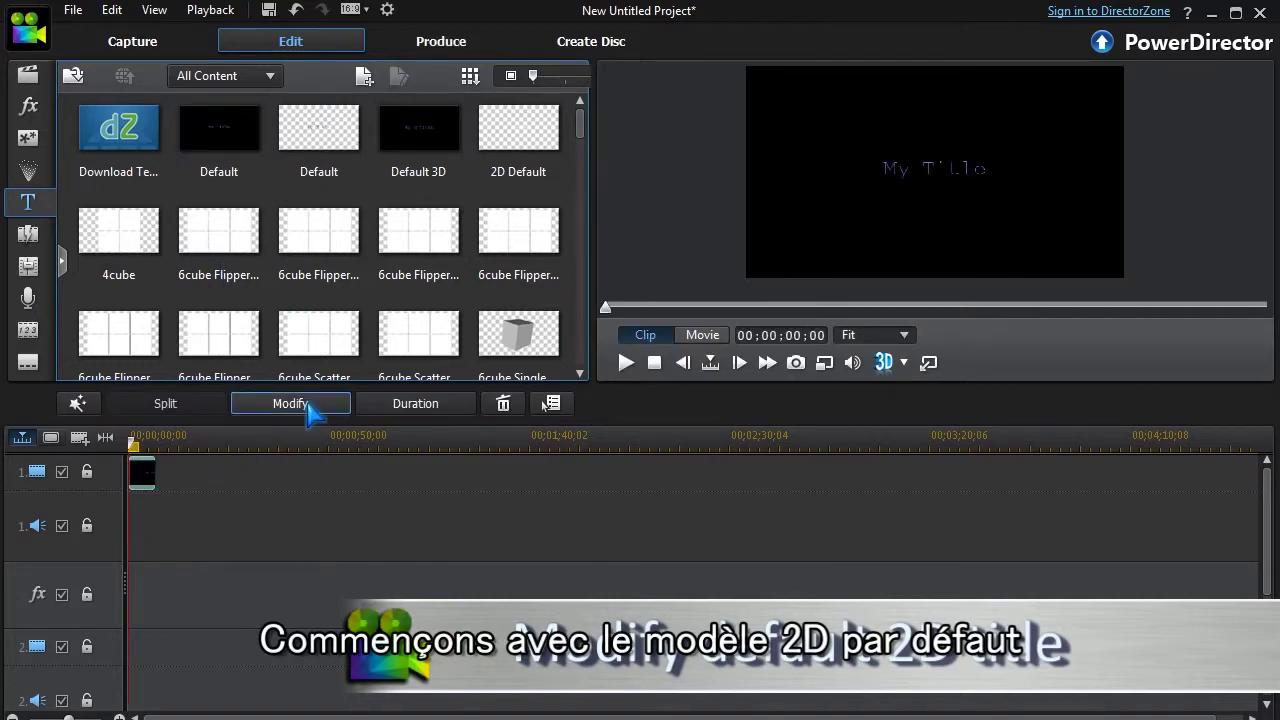
{"action": "left_click", "coordinate": [306, 406]}
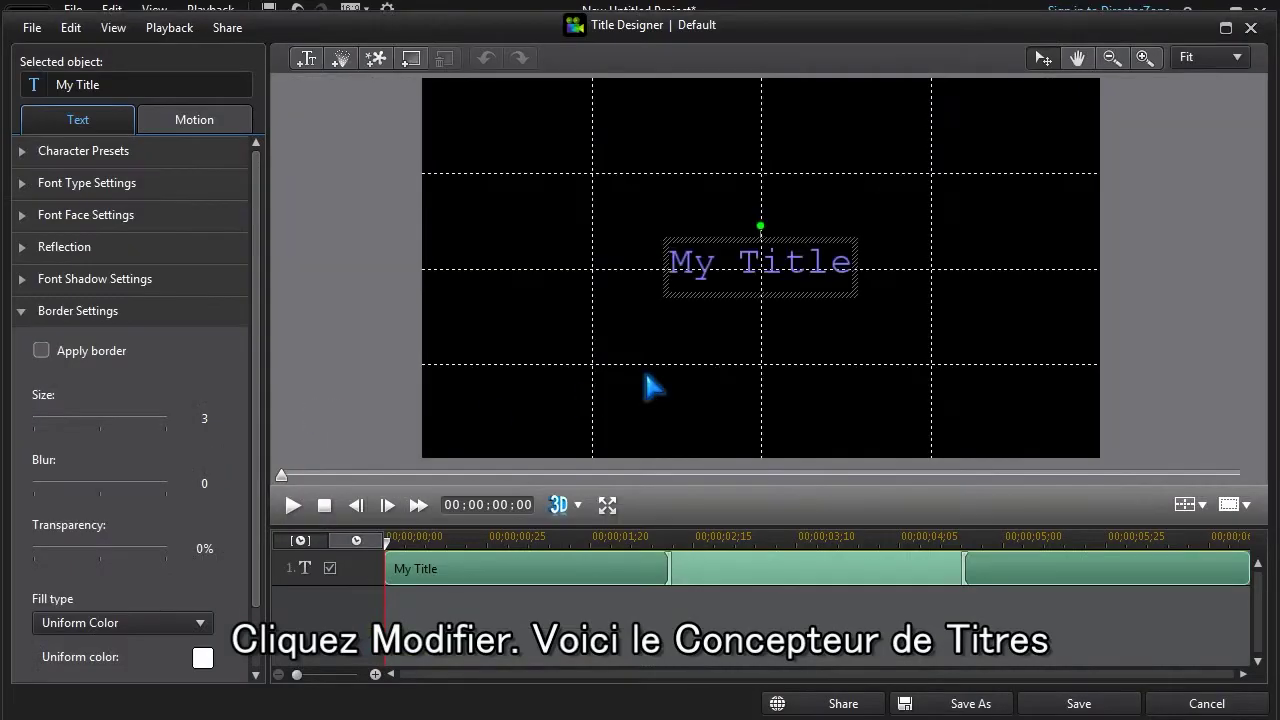
Step: Replace the 'My Title' text with 'CREATE' and select it for formatting
{"action": "left_click_drag", "start_coordinate": [671, 250], "coordinate": [880, 266]}
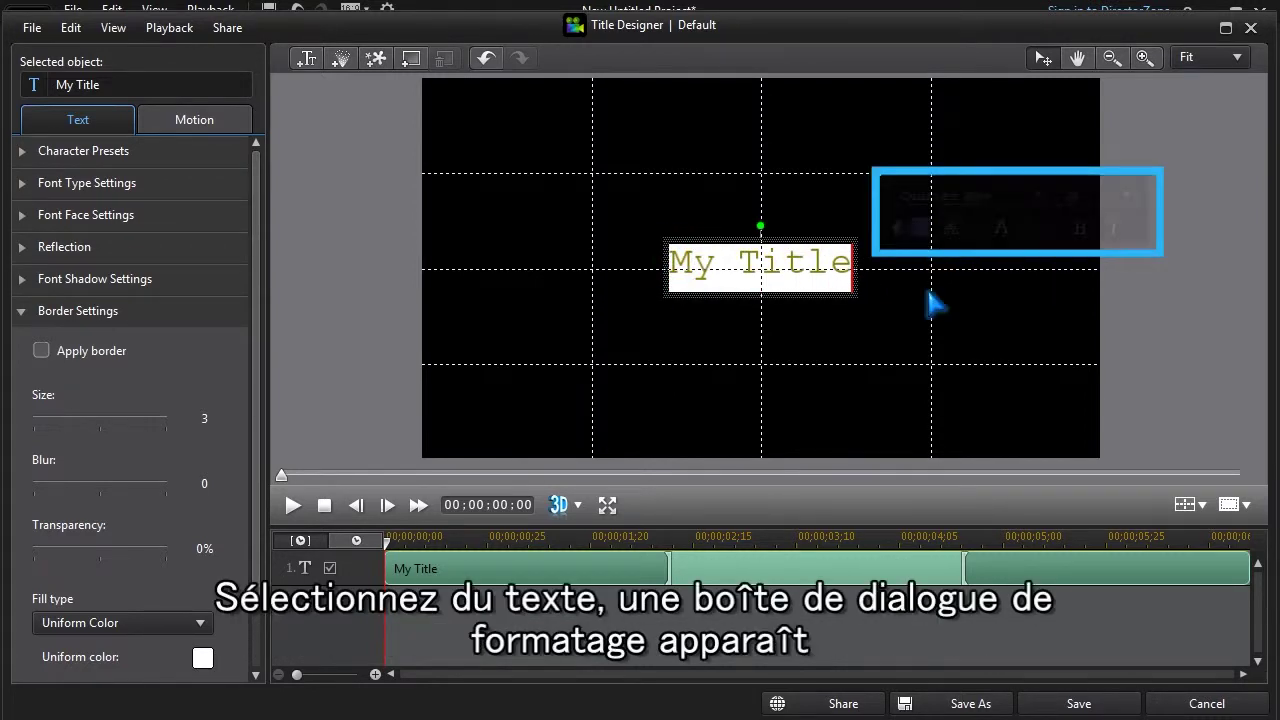
{"action": "type", "text": "CREATE"}
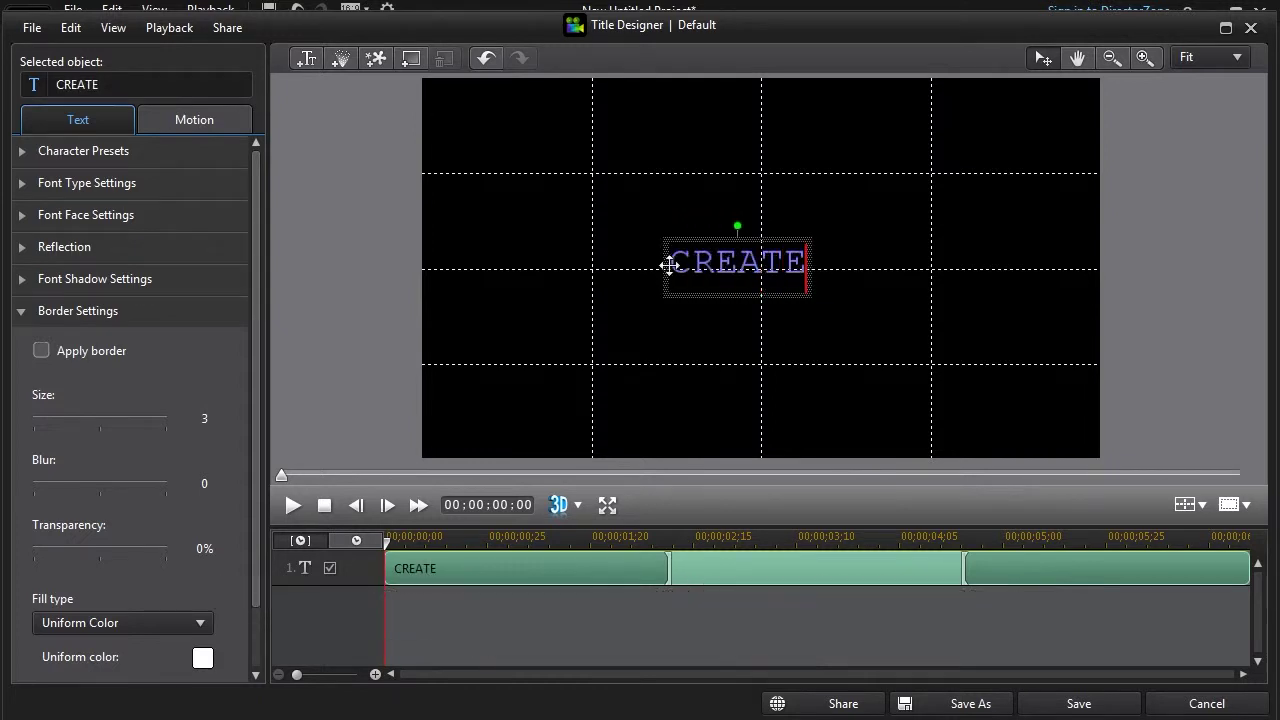
{"action": "left_click_drag", "start_coordinate": [671, 263], "coordinate": [812, 283]}
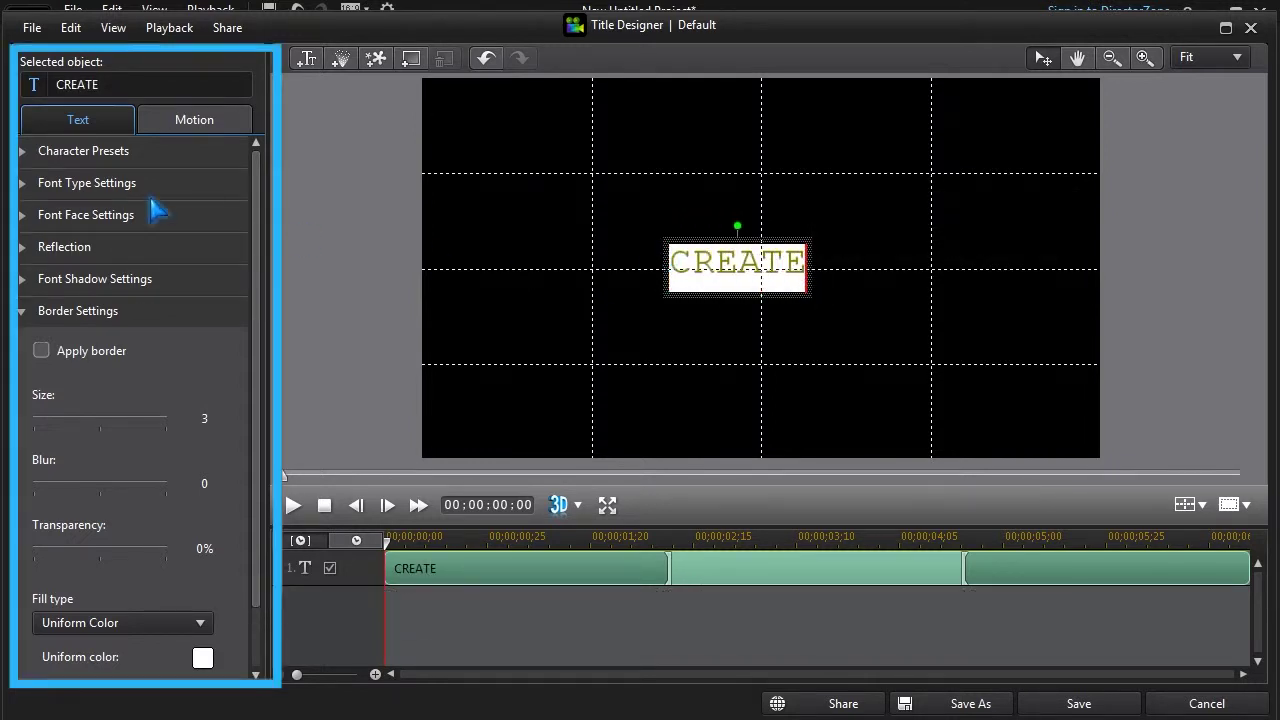
{"action": "left_click", "coordinate": [22, 152]}
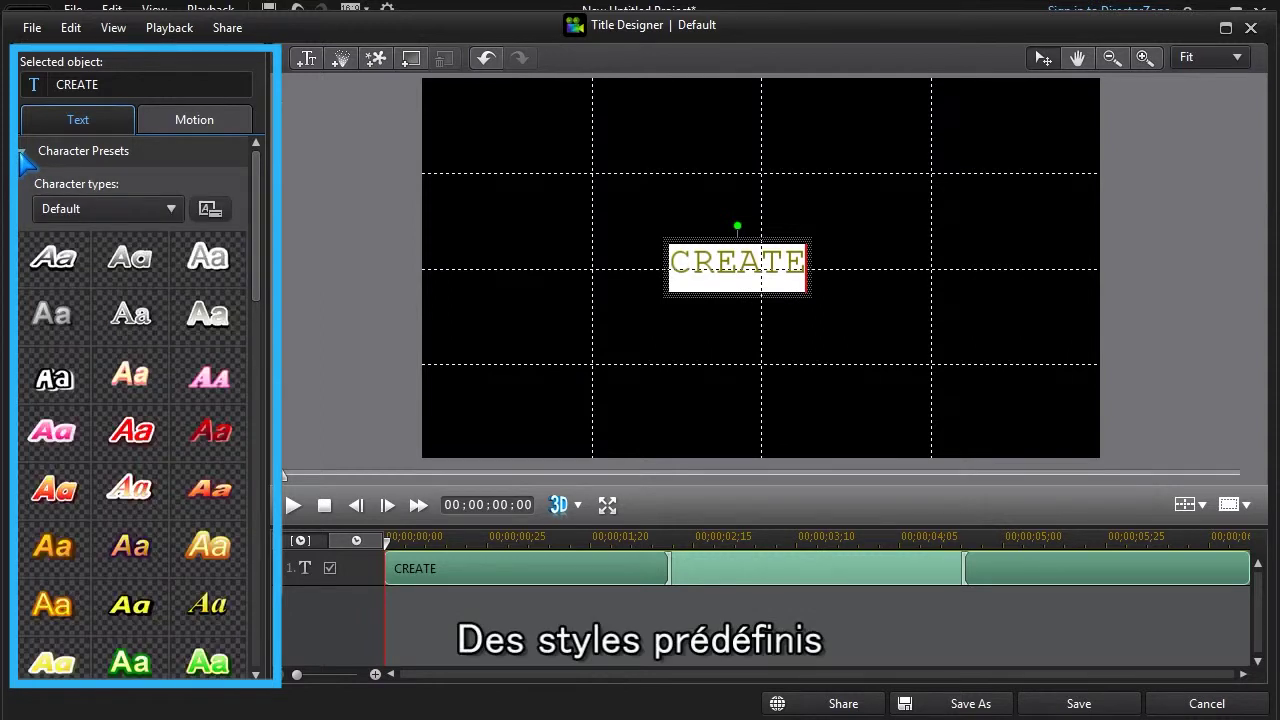
Step: Apply a glowing preset style to CREATE and change its font to Aargh
{"action": "left_click", "coordinate": [131, 490]}
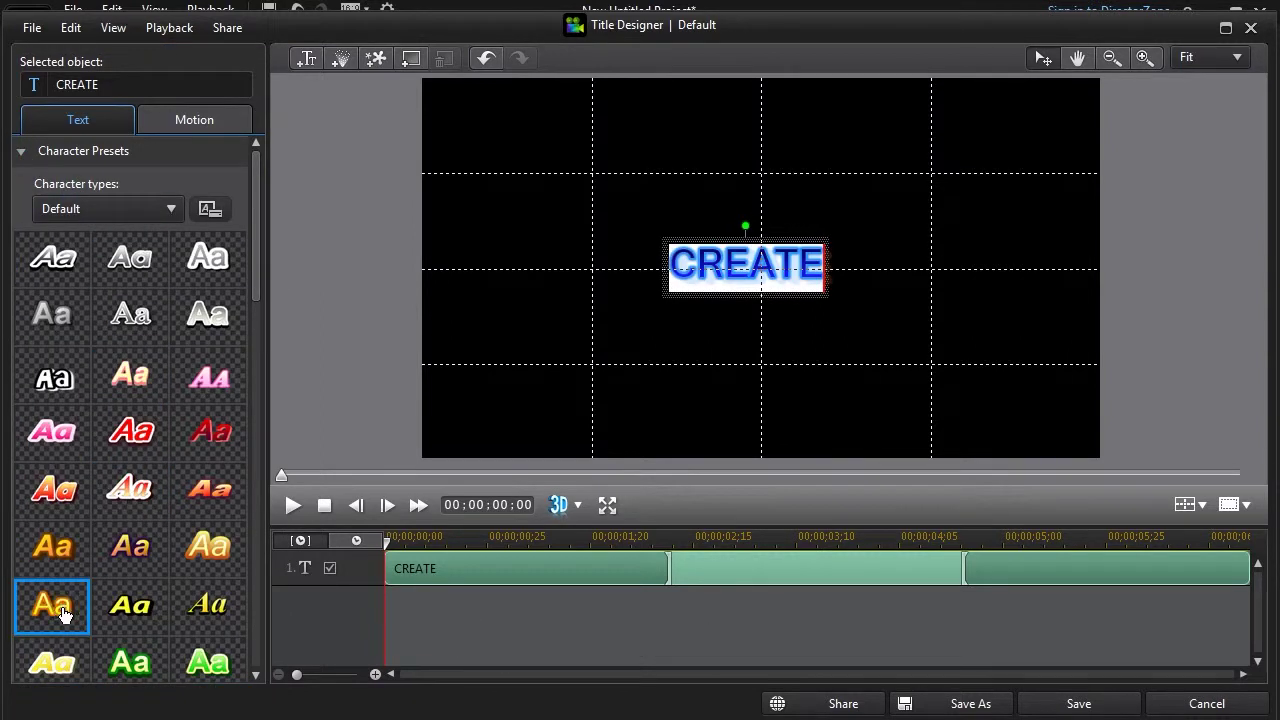
{"action": "left_click", "coordinate": [22, 152]}
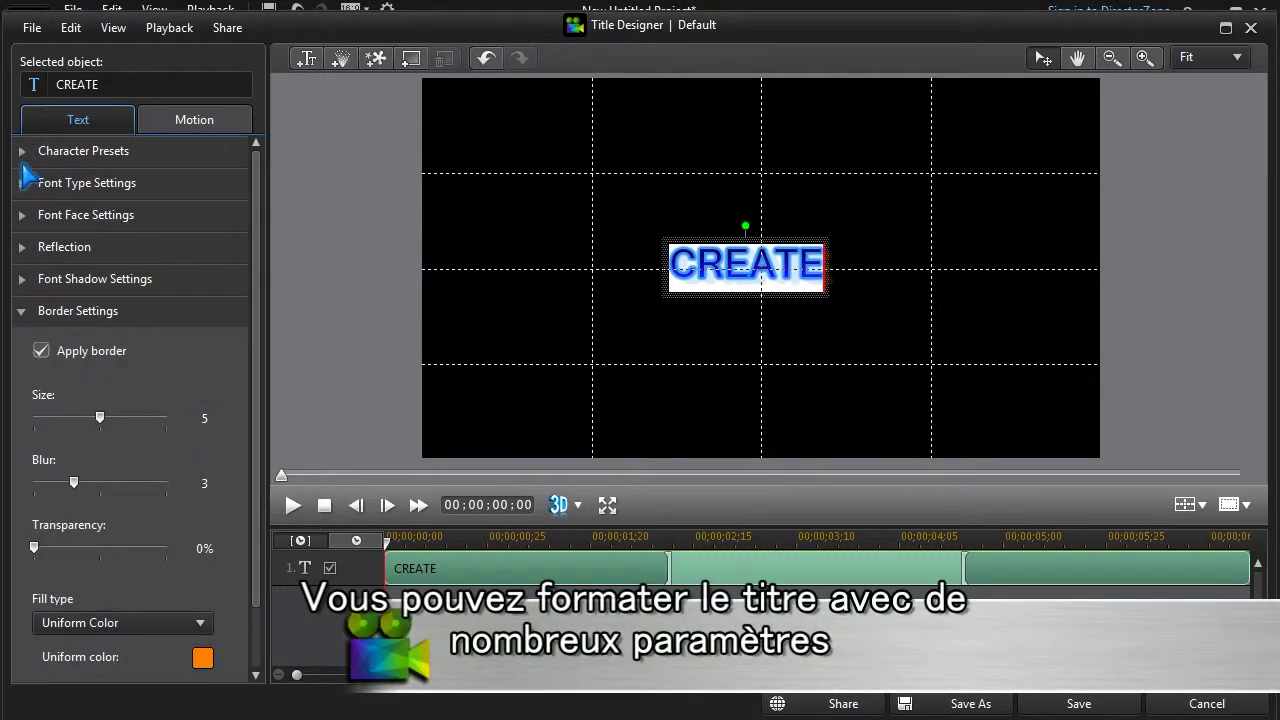
{"action": "left_click", "coordinate": [24, 190]}
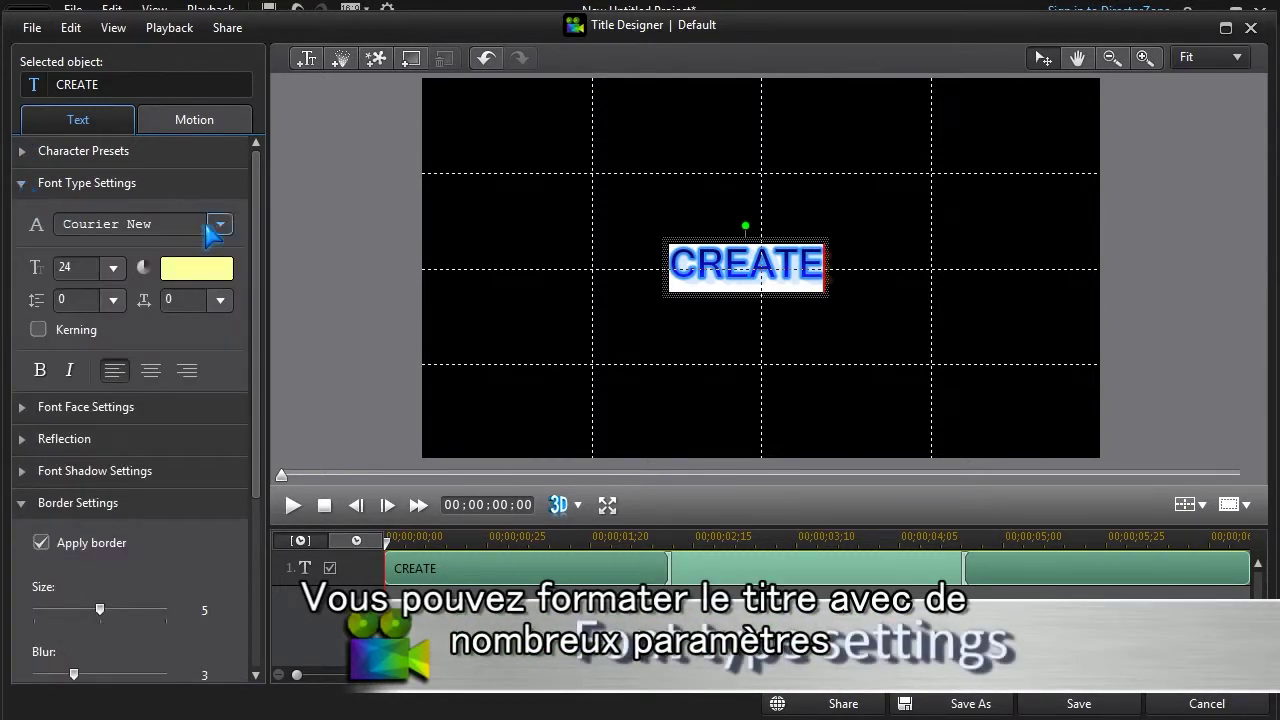
{"action": "left_click", "coordinate": [220, 224]}
{"action": "scroll", "coordinate": [140, 330], "scroll_direction": "up", "scroll_amount": 5}
{"action": "left_click", "coordinate": [133, 352]}
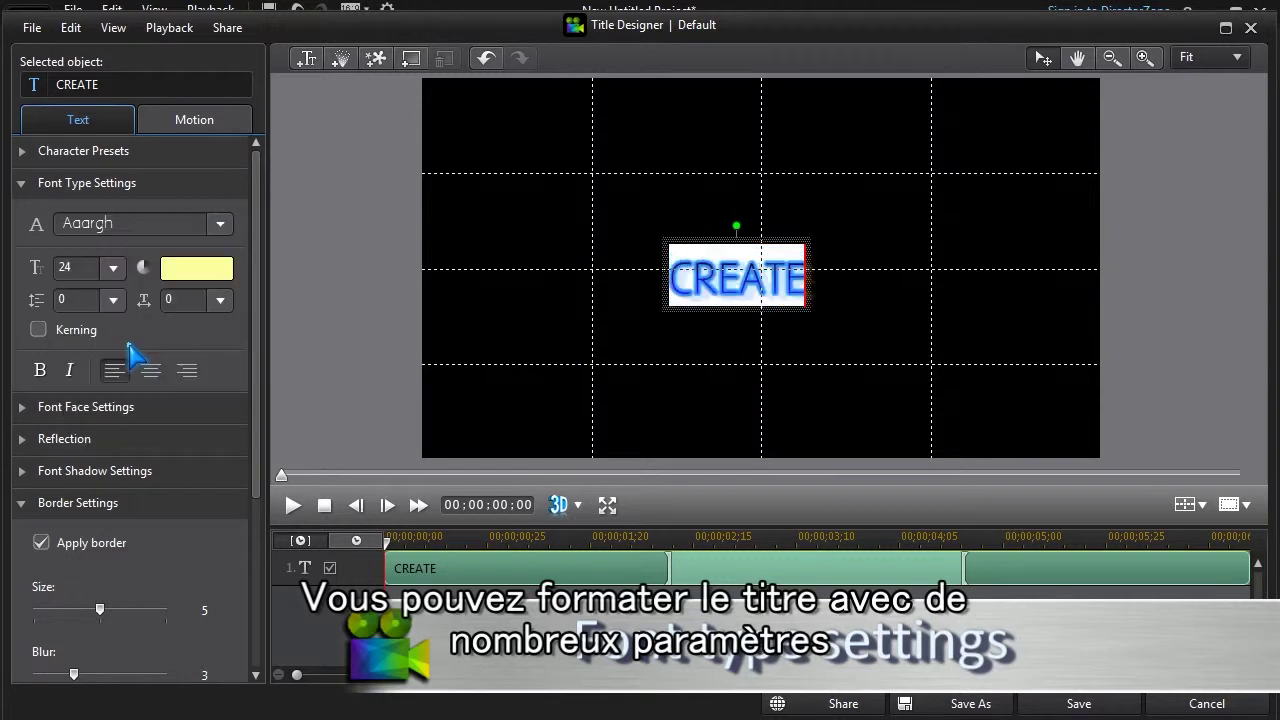
Step: Set CREATE's font size to 48 and its text colour to white
{"action": "left_click", "coordinate": [113, 268]}
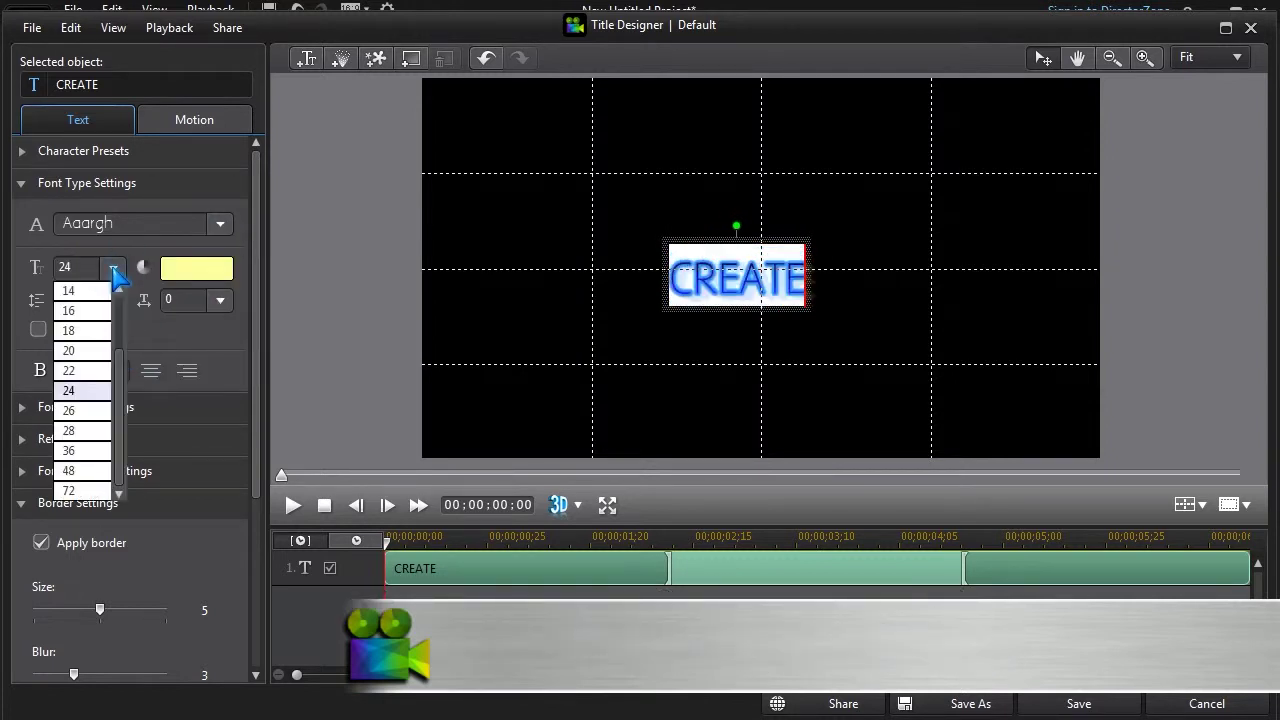
{"action": "left_click", "coordinate": [80, 471]}
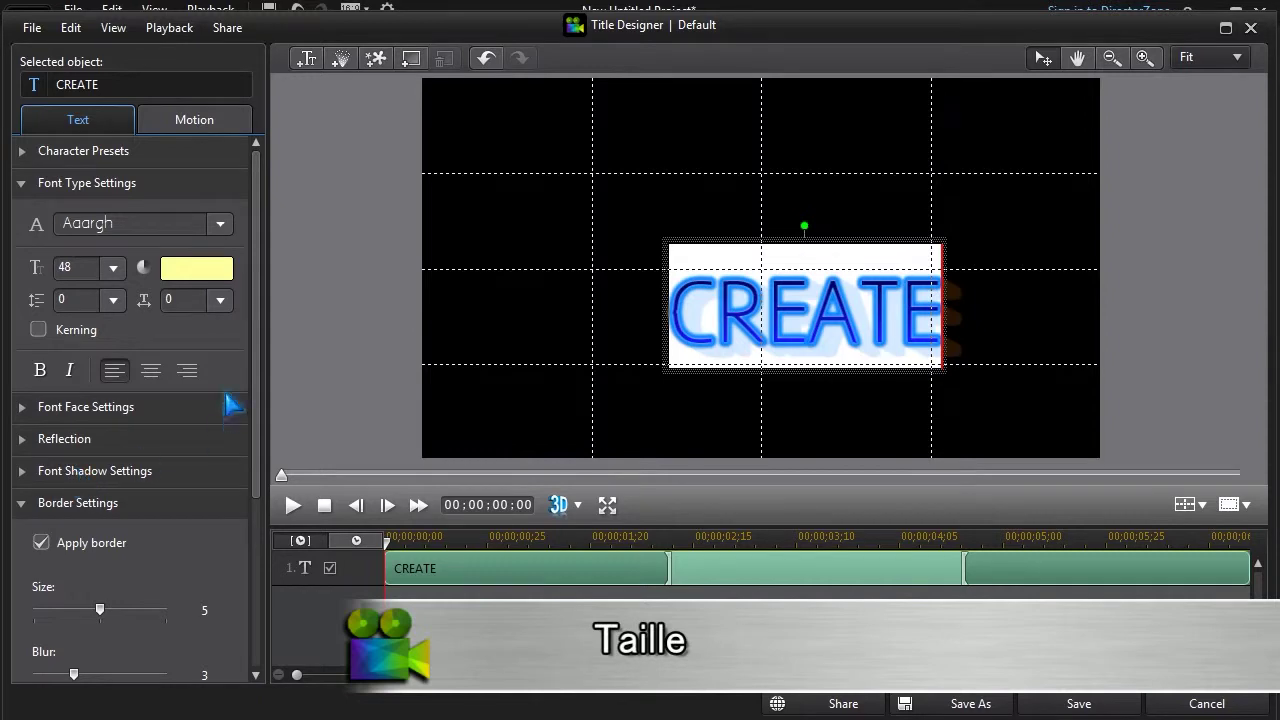
{"action": "left_click", "coordinate": [216, 272]}
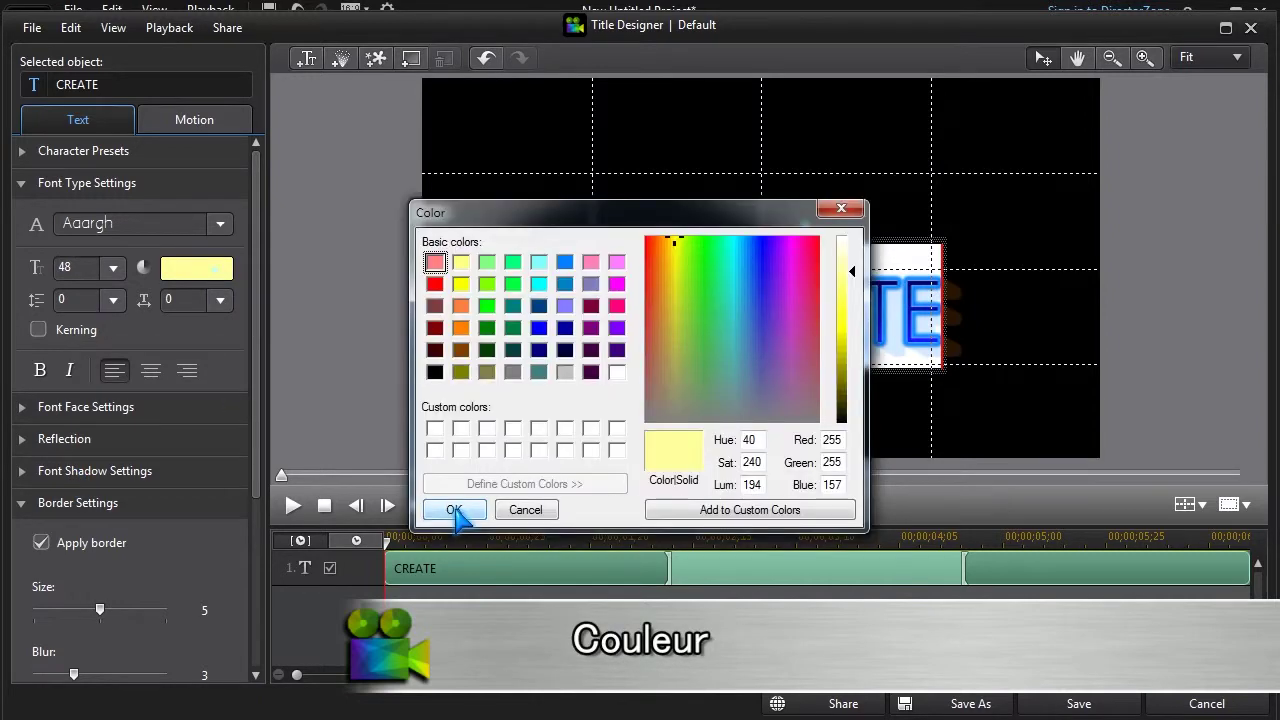
{"action": "left_click", "coordinate": [617, 372]}
{"action": "left_click", "coordinate": [455, 510]}
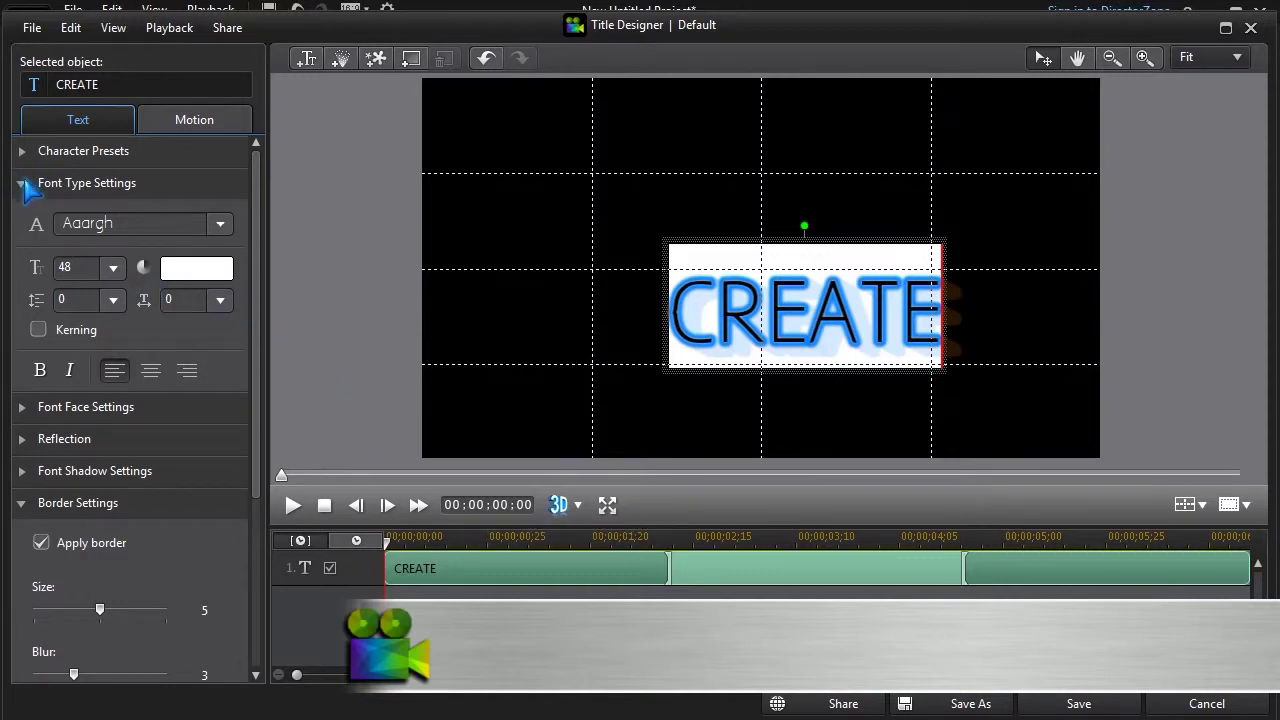
{"action": "left_click", "coordinate": [22, 184]}
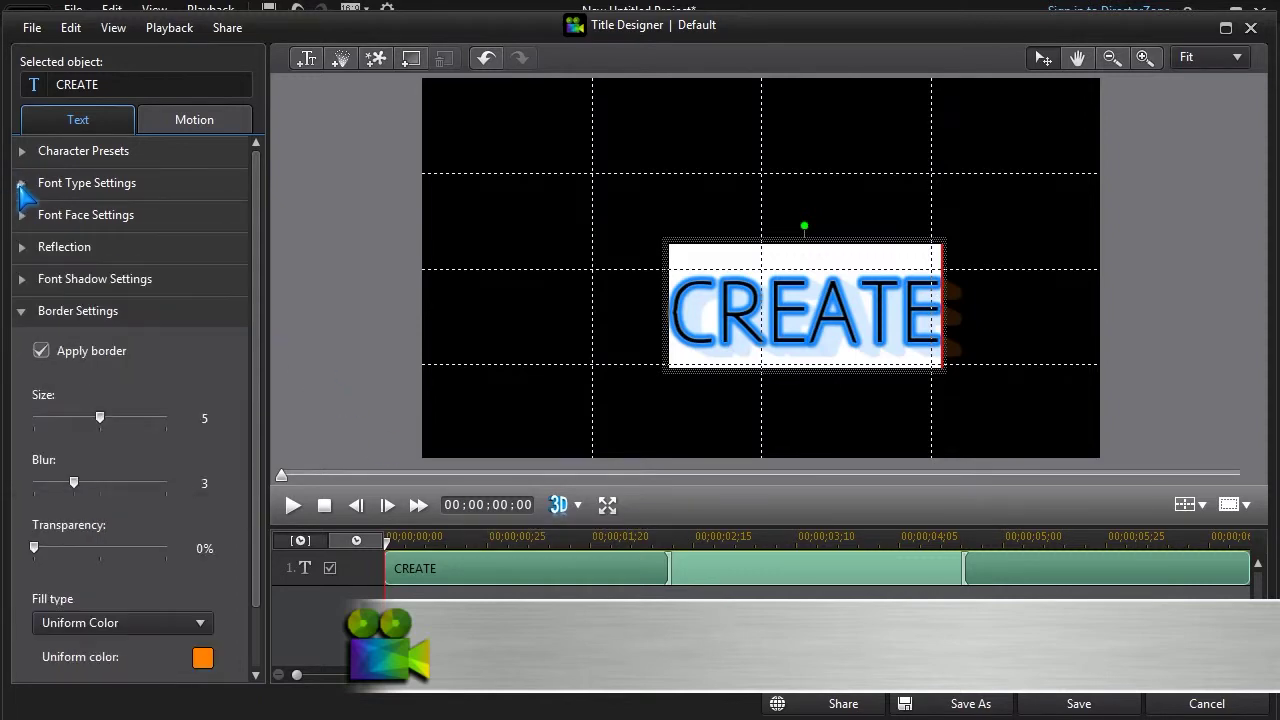
Step: Make CREATE's border colour red and switch off its drop shadow
{"action": "left_click", "coordinate": [202, 657]}
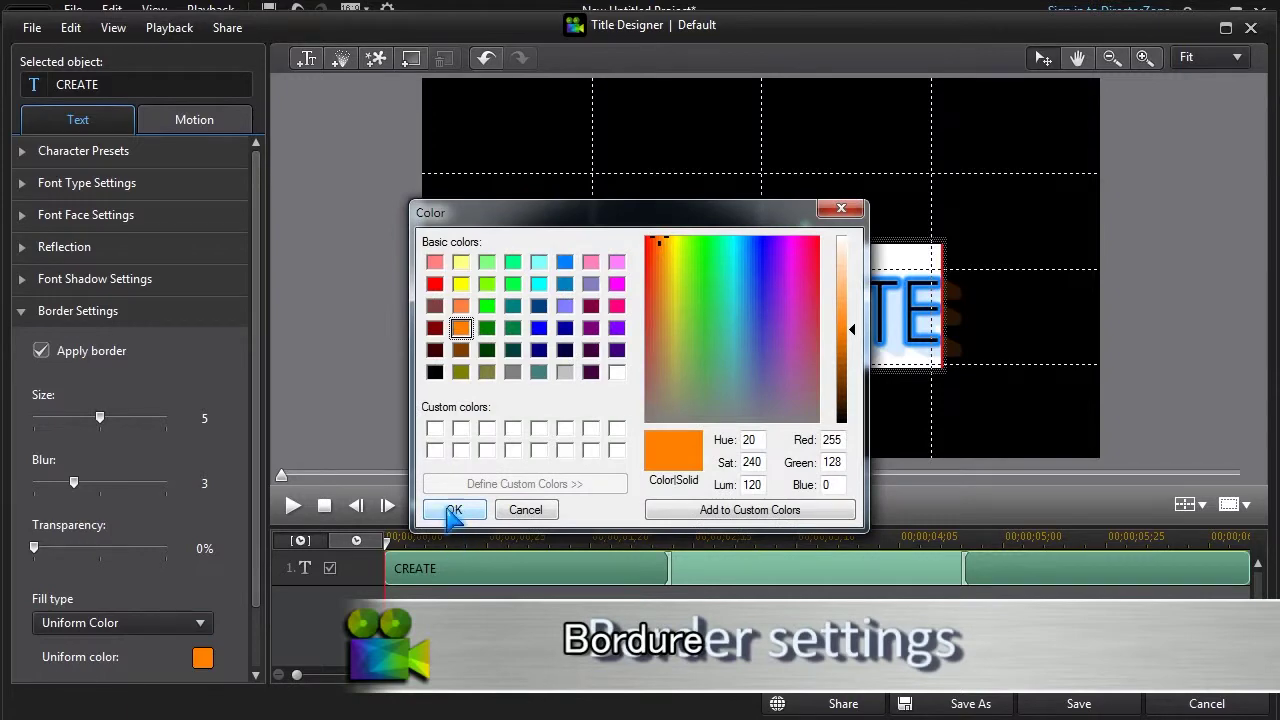
{"action": "left_click", "coordinate": [435, 284]}
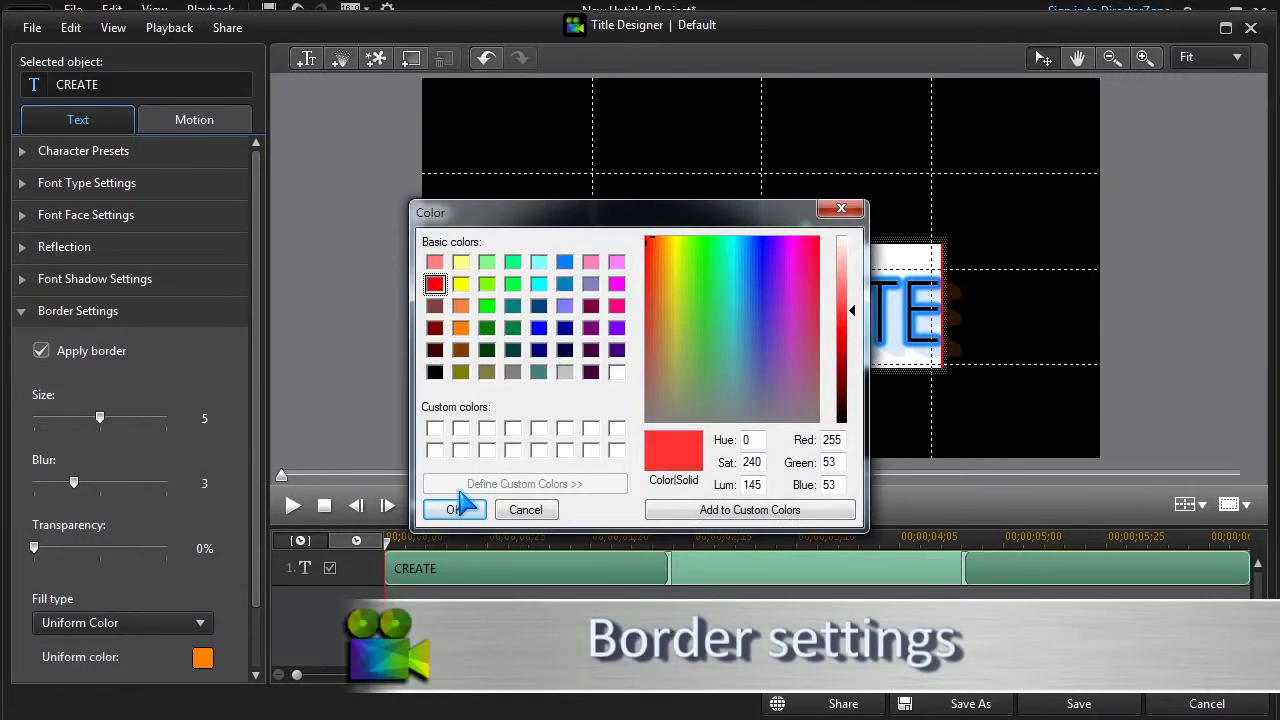
{"action": "left_click", "coordinate": [454, 510]}
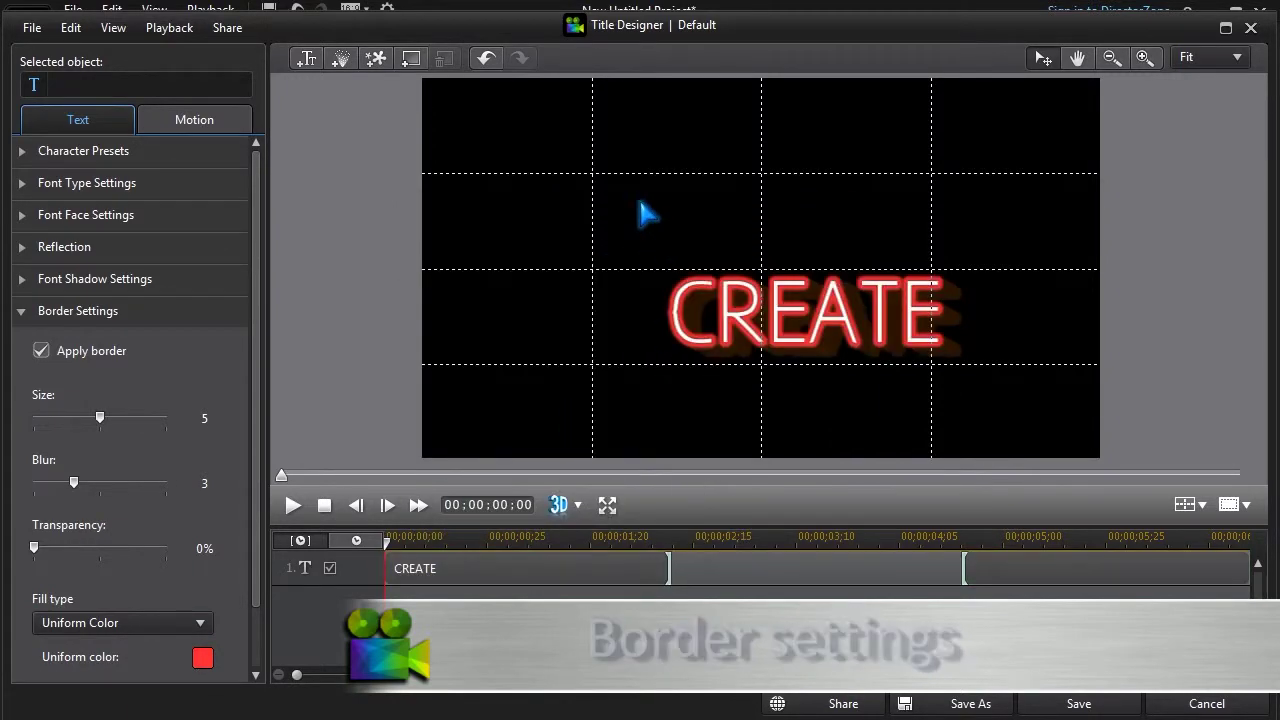
{"action": "left_click_drag", "start_coordinate": [675, 322], "coordinate": [1010, 380]}
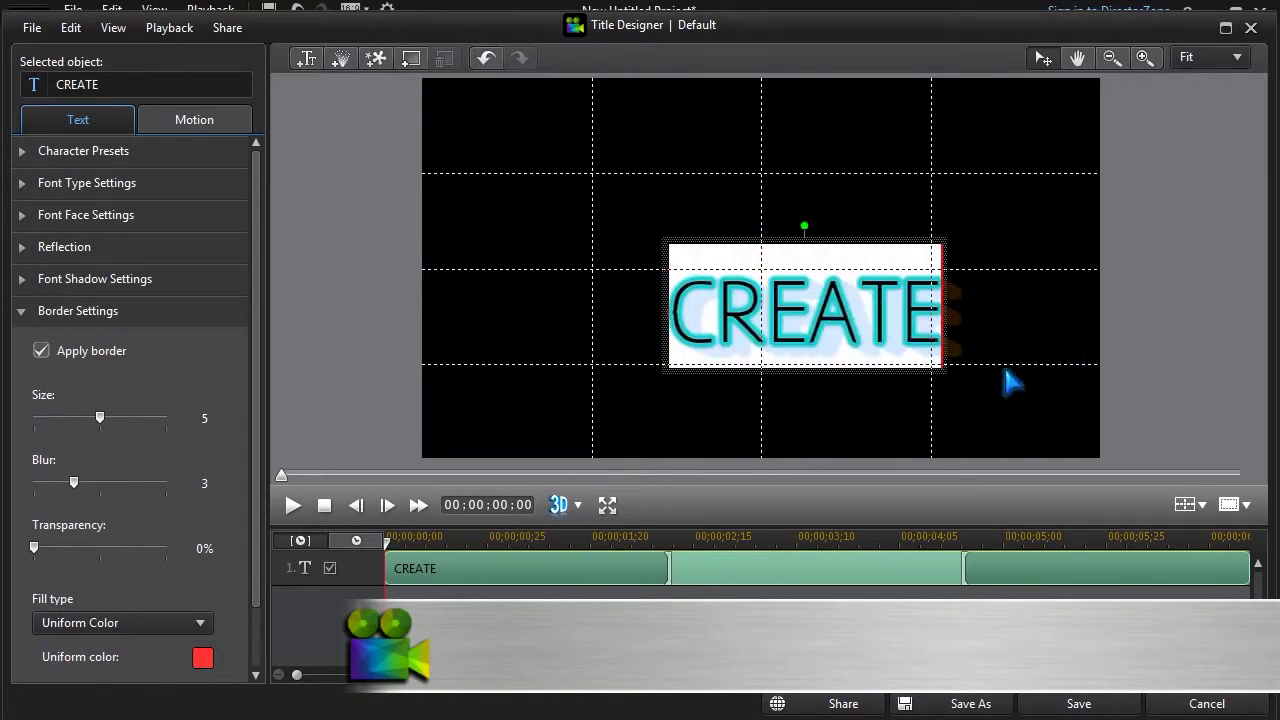
{"action": "left_click", "coordinate": [22, 311]}
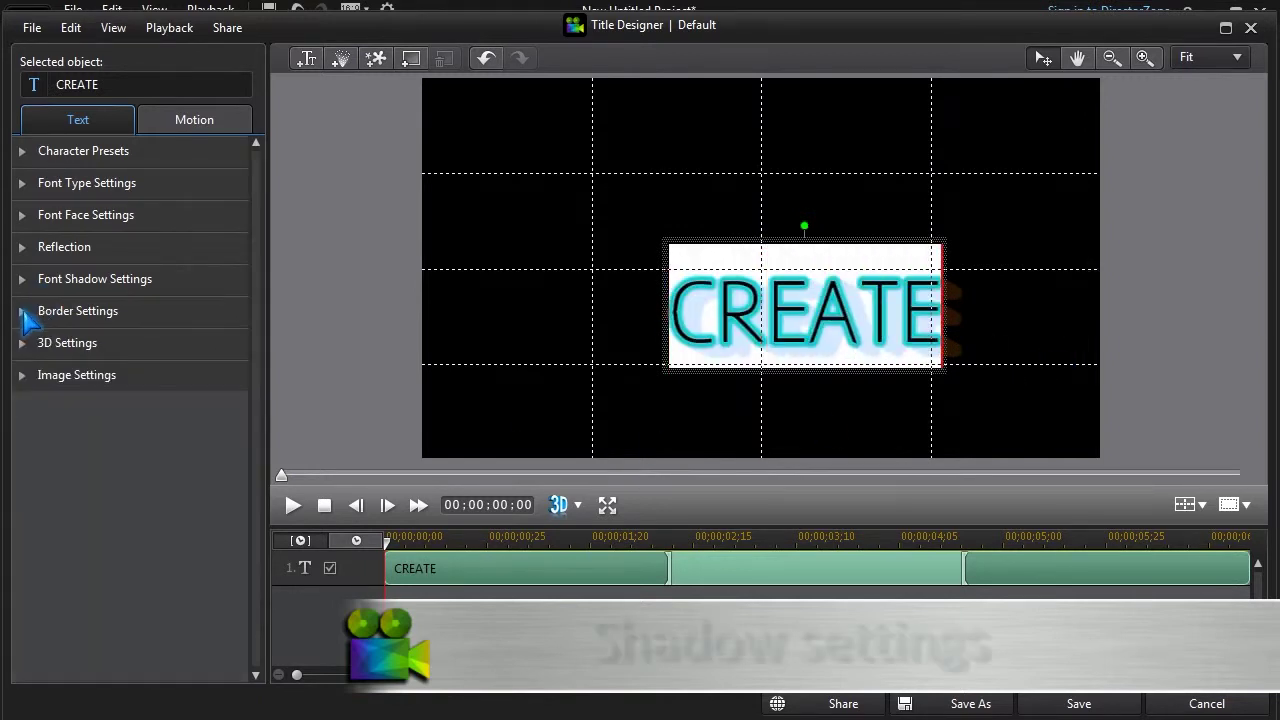
{"action": "left_click", "coordinate": [22, 280]}
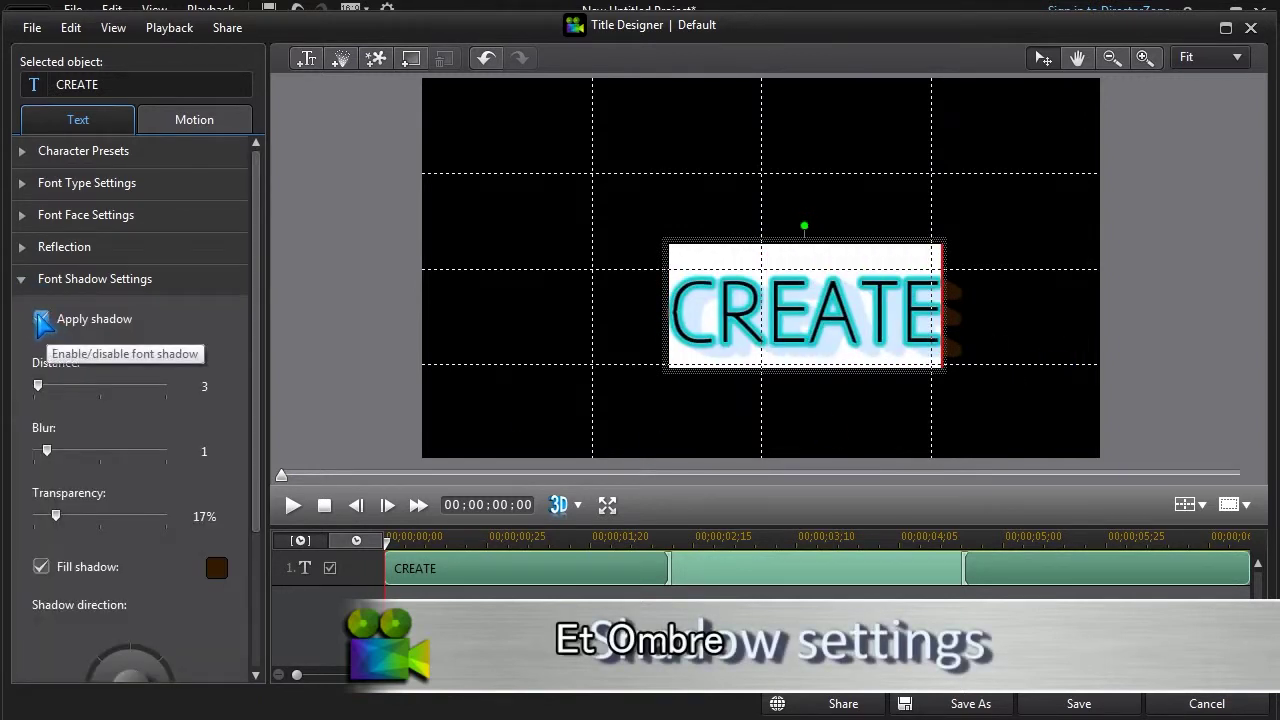
{"action": "left_click", "coordinate": [41, 319]}
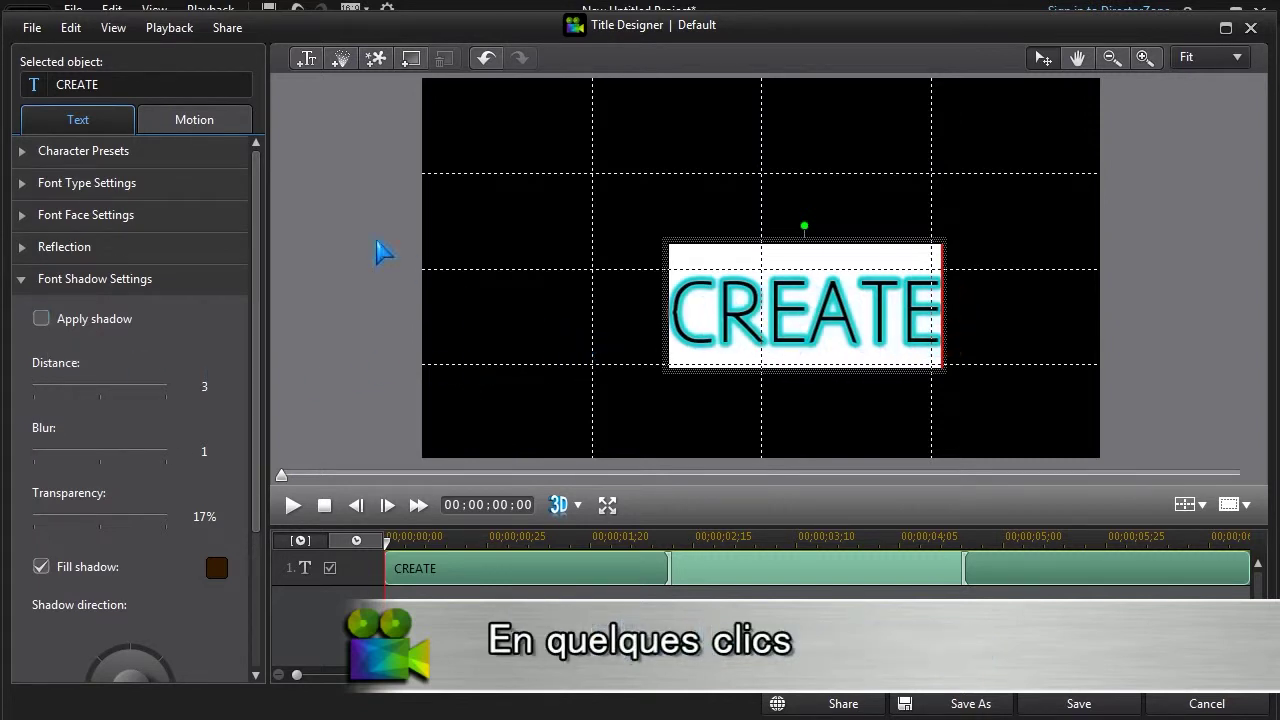
Step: Give CREATE the Glow starting motion effect
{"action": "left_click", "coordinate": [190, 118]}
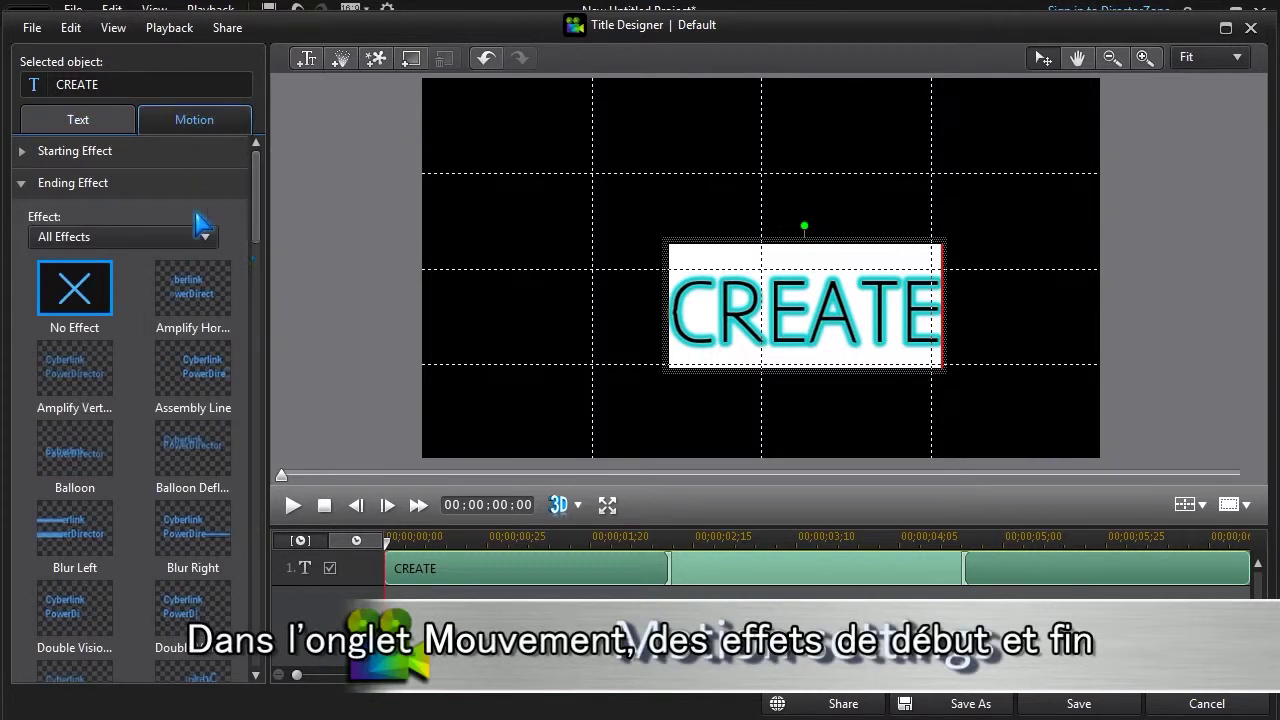
{"action": "left_click", "coordinate": [22, 152]}
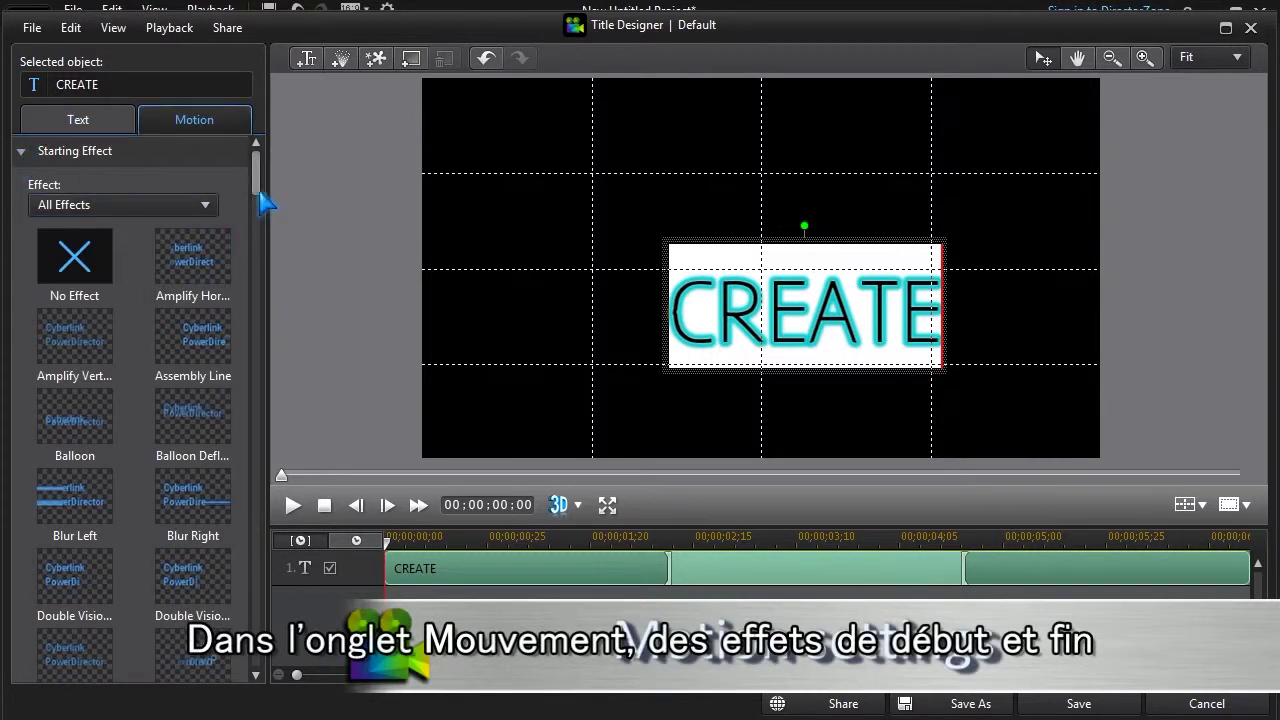
{"action": "left_click_drag", "start_coordinate": [262, 197], "coordinate": [263, 243]}
{"action": "left_click", "coordinate": [75, 268]}
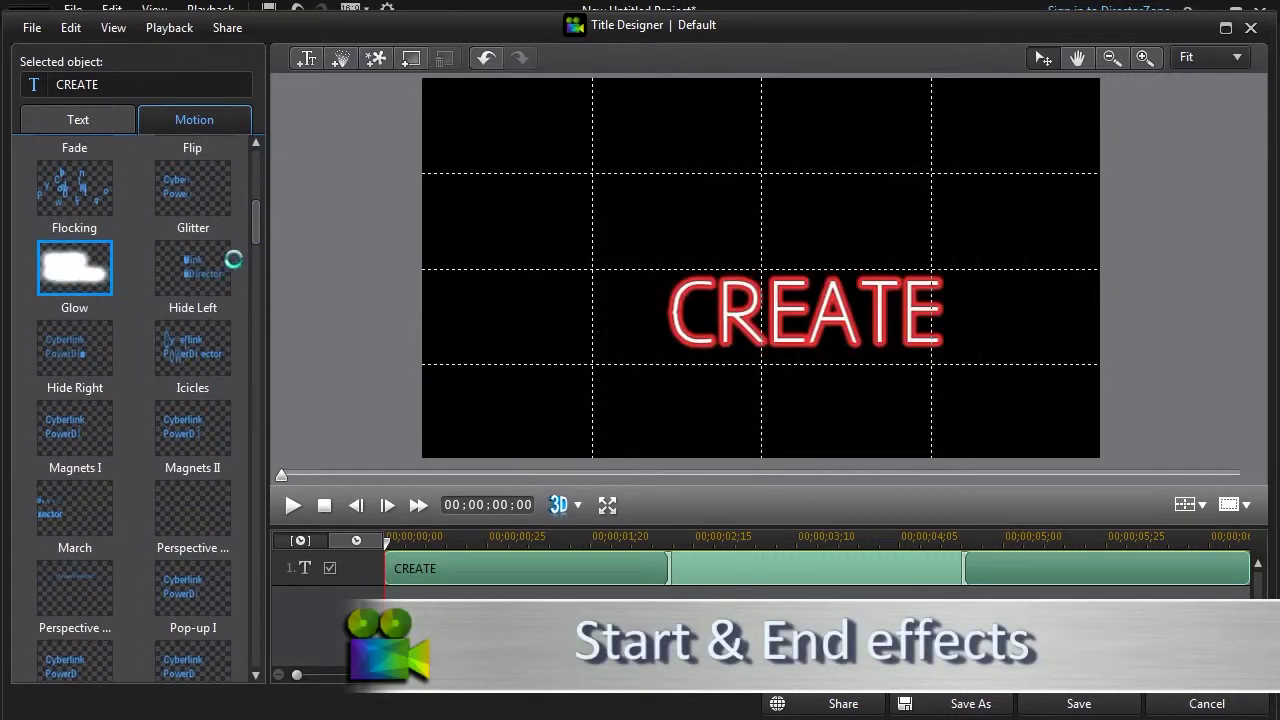
{"action": "left_click_drag", "start_coordinate": [253, 238], "coordinate": [256, 181]}
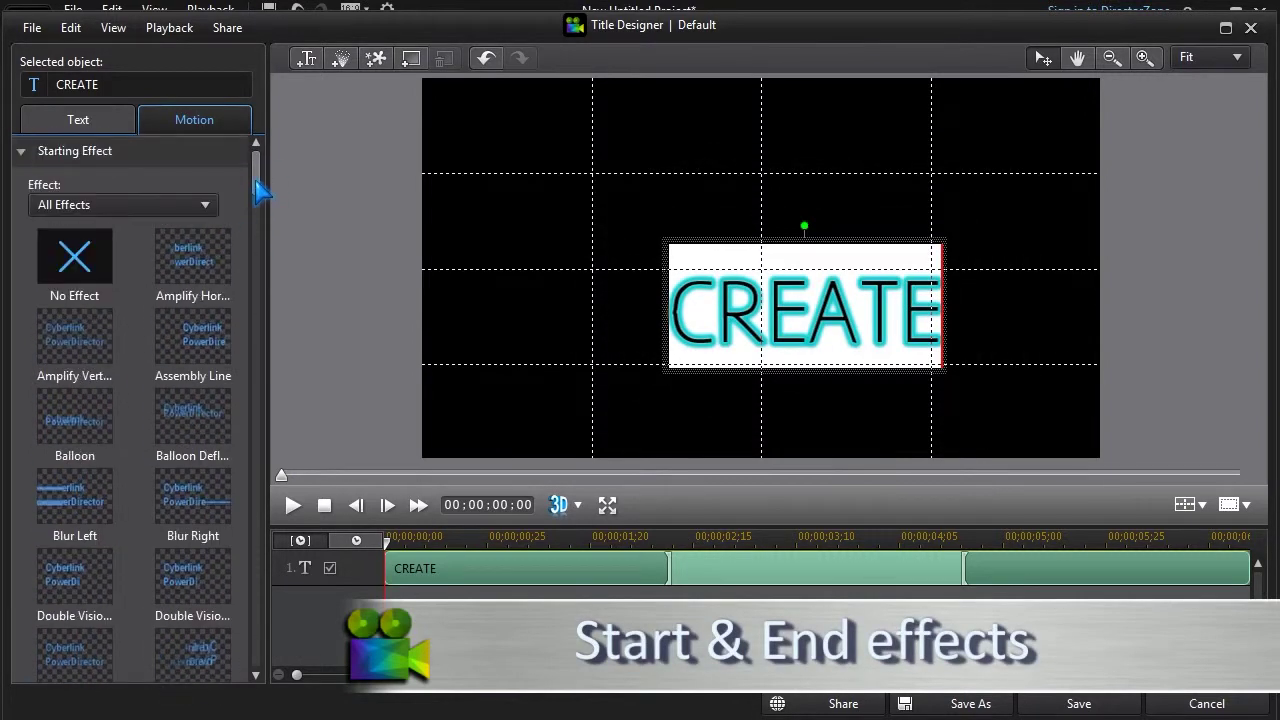
Step: Apply Glow as the ending effect, shorten the start effect, and move the ending effect later
{"action": "left_click", "coordinate": [20, 152]}
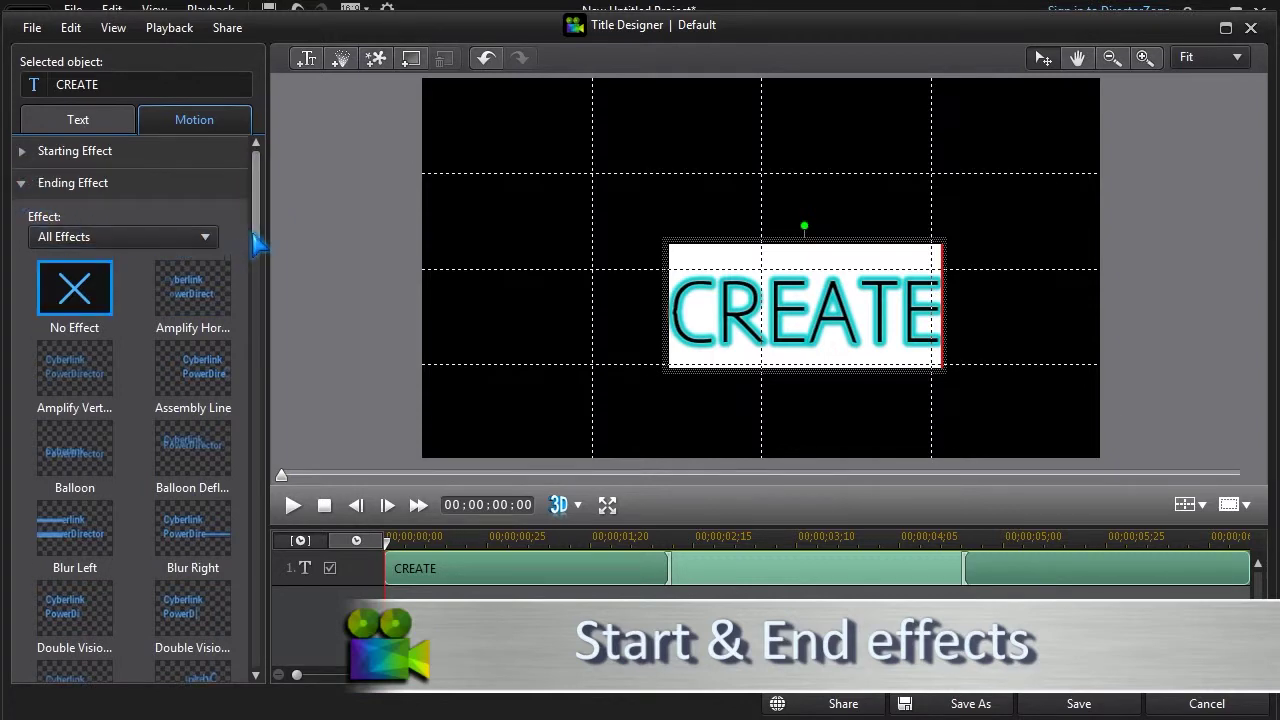
{"action": "left_click_drag", "start_coordinate": [255, 190], "coordinate": [256, 308]}
{"action": "left_click", "coordinate": [72, 466]}
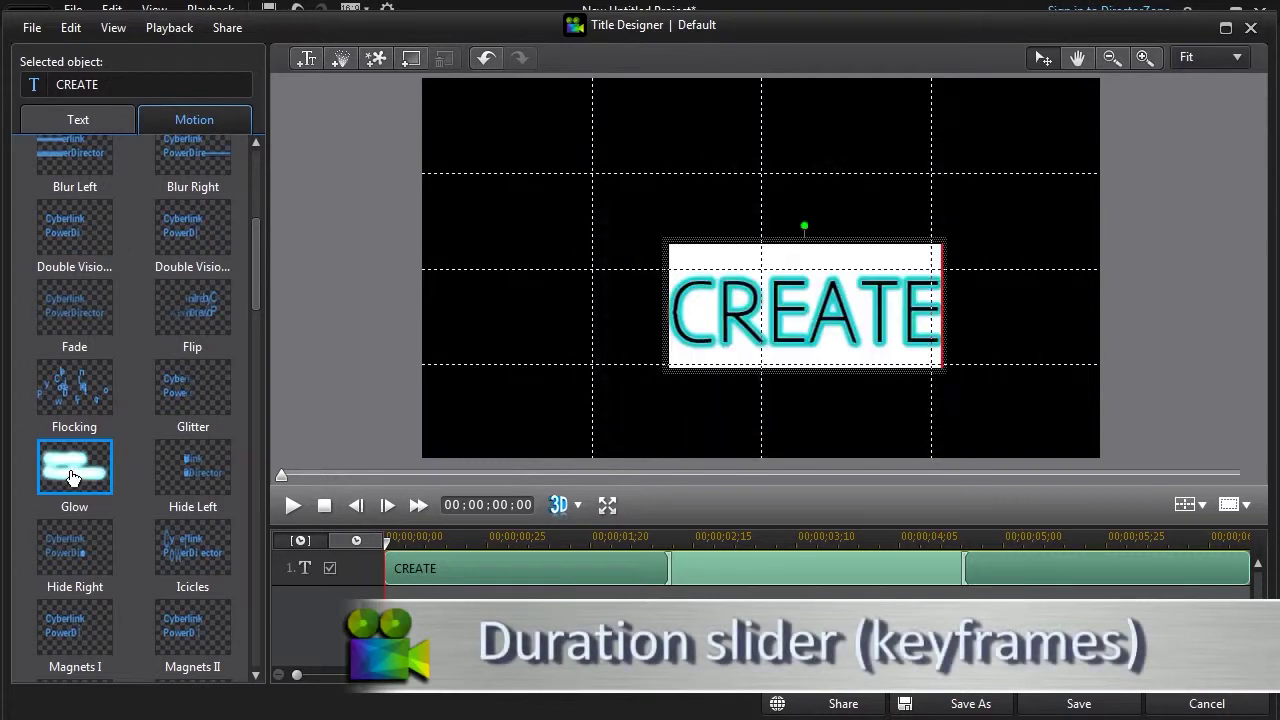
{"action": "left_click_drag", "start_coordinate": [670, 567], "coordinate": [536, 567]}
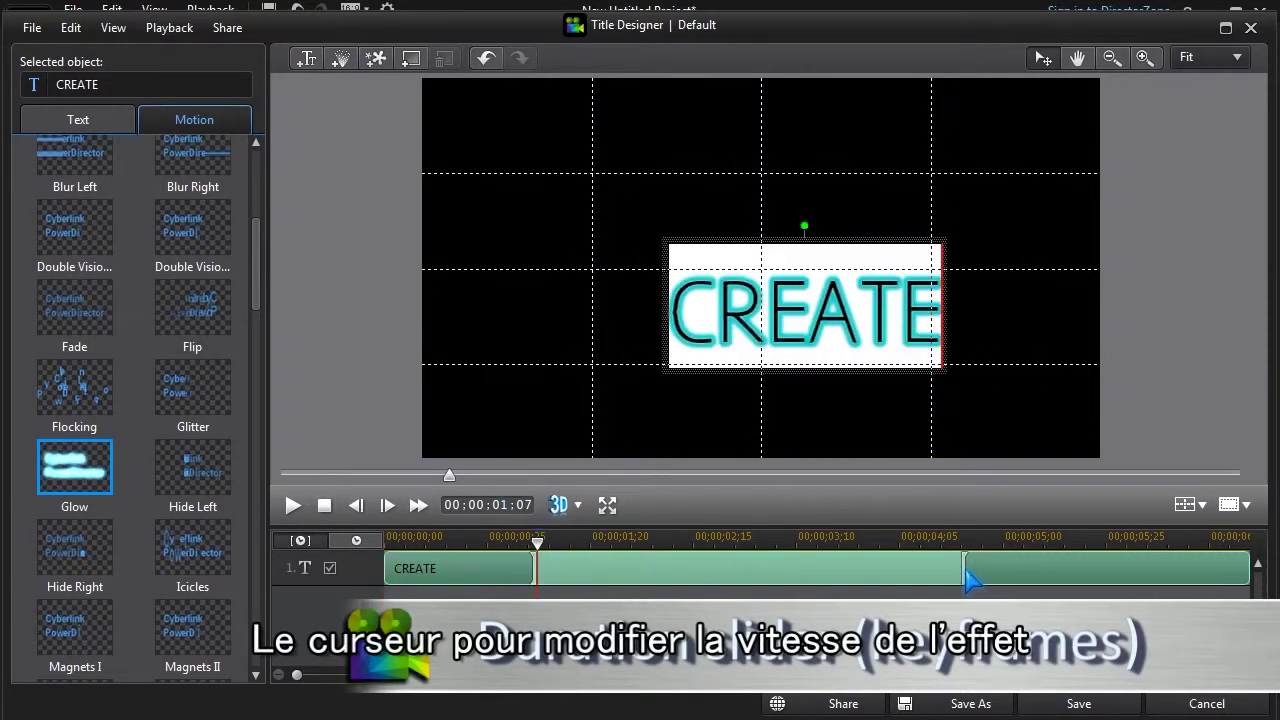
{"action": "left_click_drag", "start_coordinate": [966, 575], "coordinate": [1126, 572]}
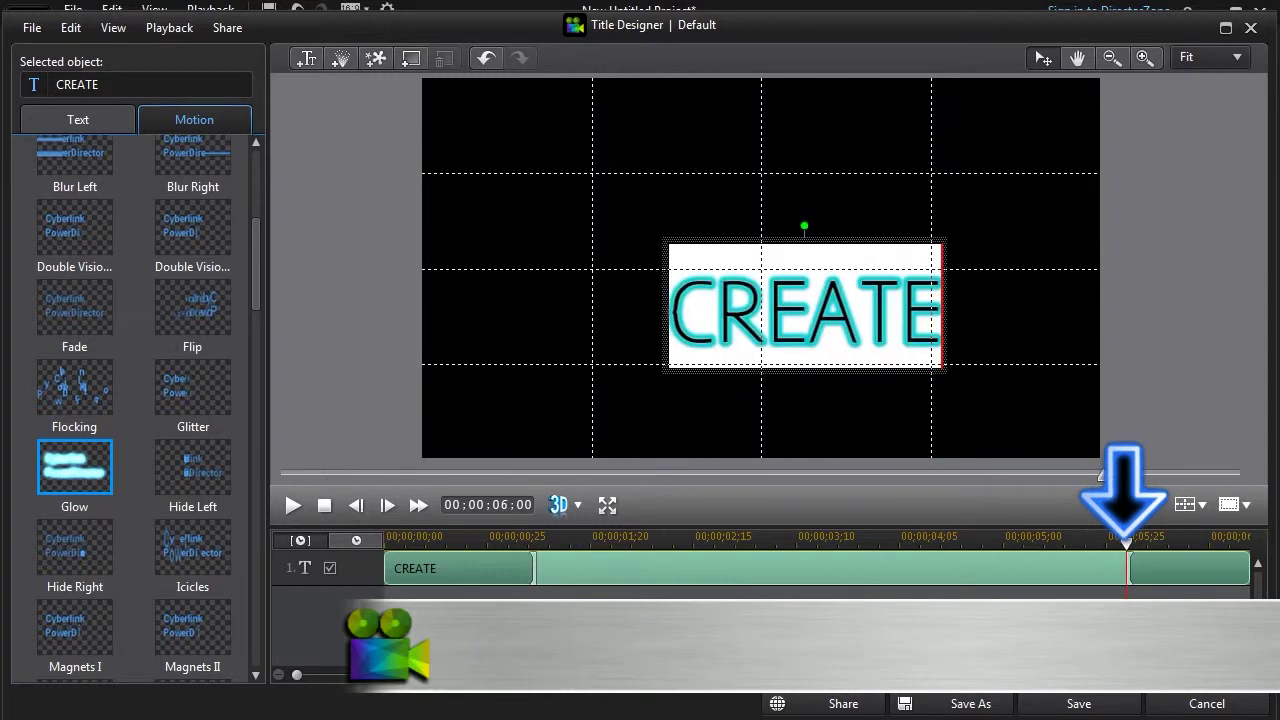
Step: Center CREATE horizontally, then nudge it down and left with the arrow keys
{"action": "left_click", "coordinate": [1202, 505]}
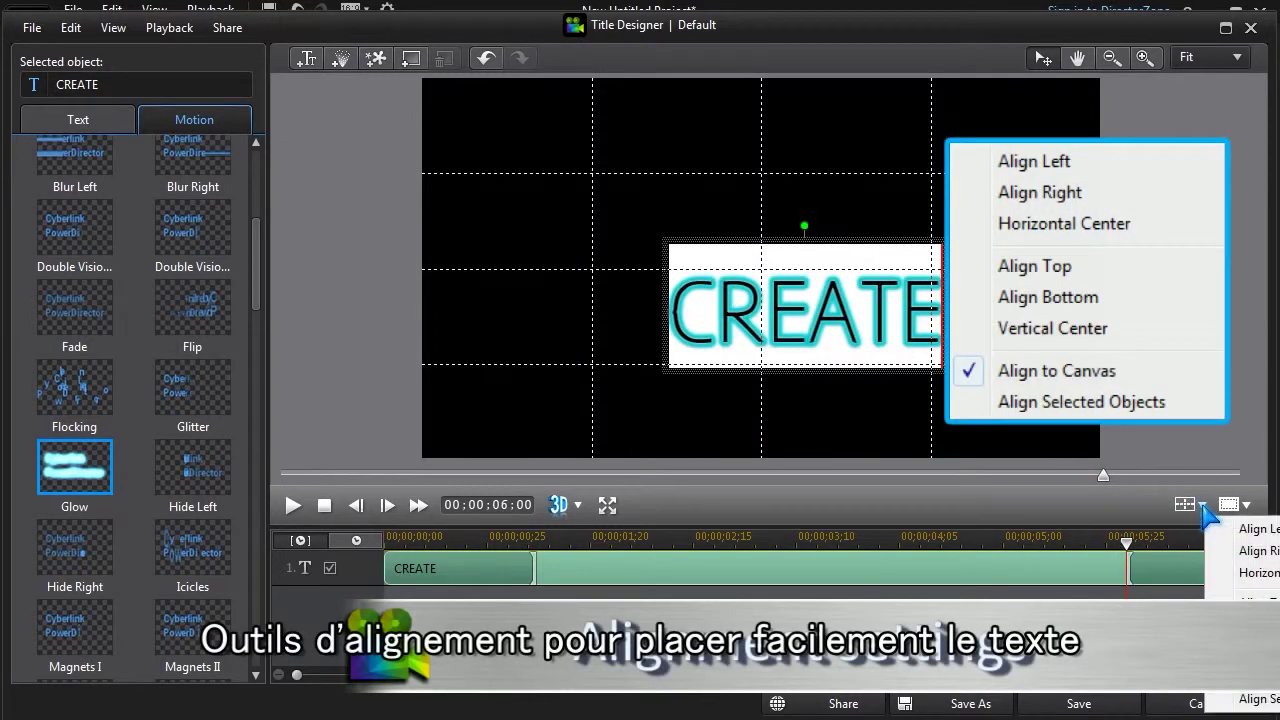
{"action": "left_click", "coordinate": [1245, 574]}
{"action": "left_click", "coordinate": [1202, 505]}
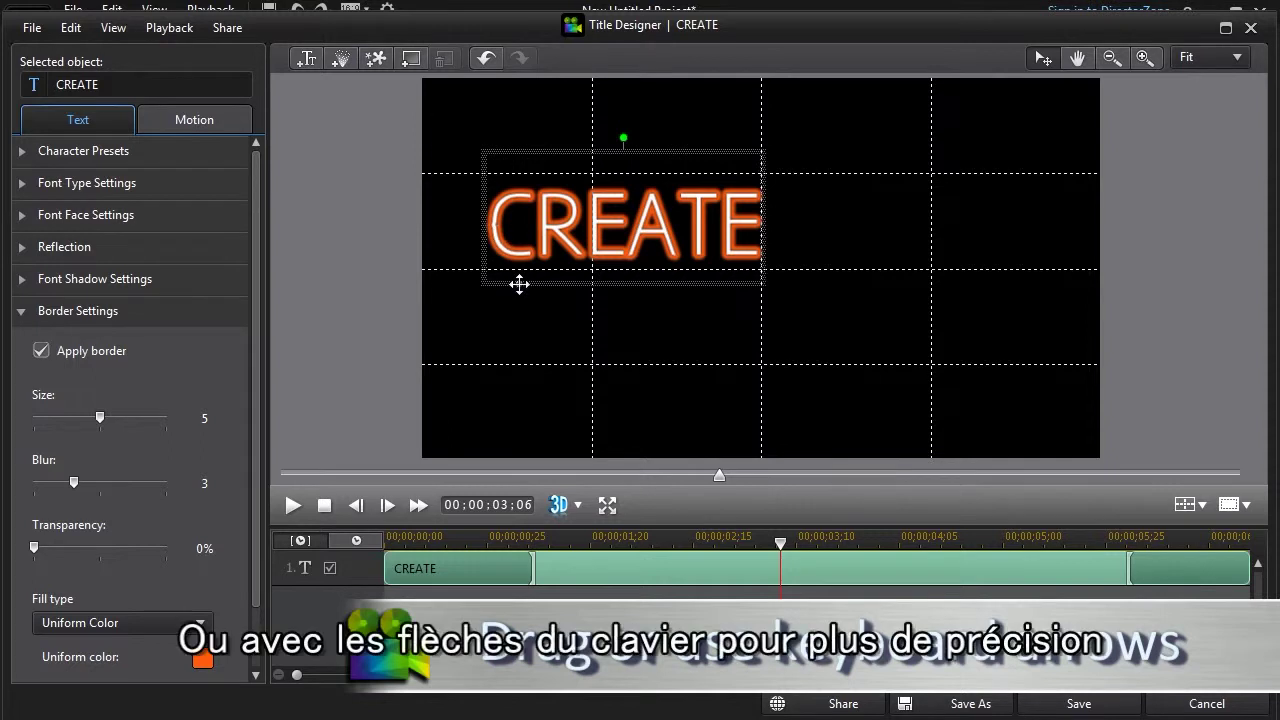
{"action": "key", "text": "Down"}
{"action": "key", "text": "Down"}
{"action": "key", "text": "Down"}
{"action": "key", "text": "Down"}
{"action": "key", "text": "Down"}
{"action": "key", "text": "Down"}
{"action": "key", "text": "Down"}
{"action": "key", "text": "Down"}
{"action": "key", "text": "Down"}
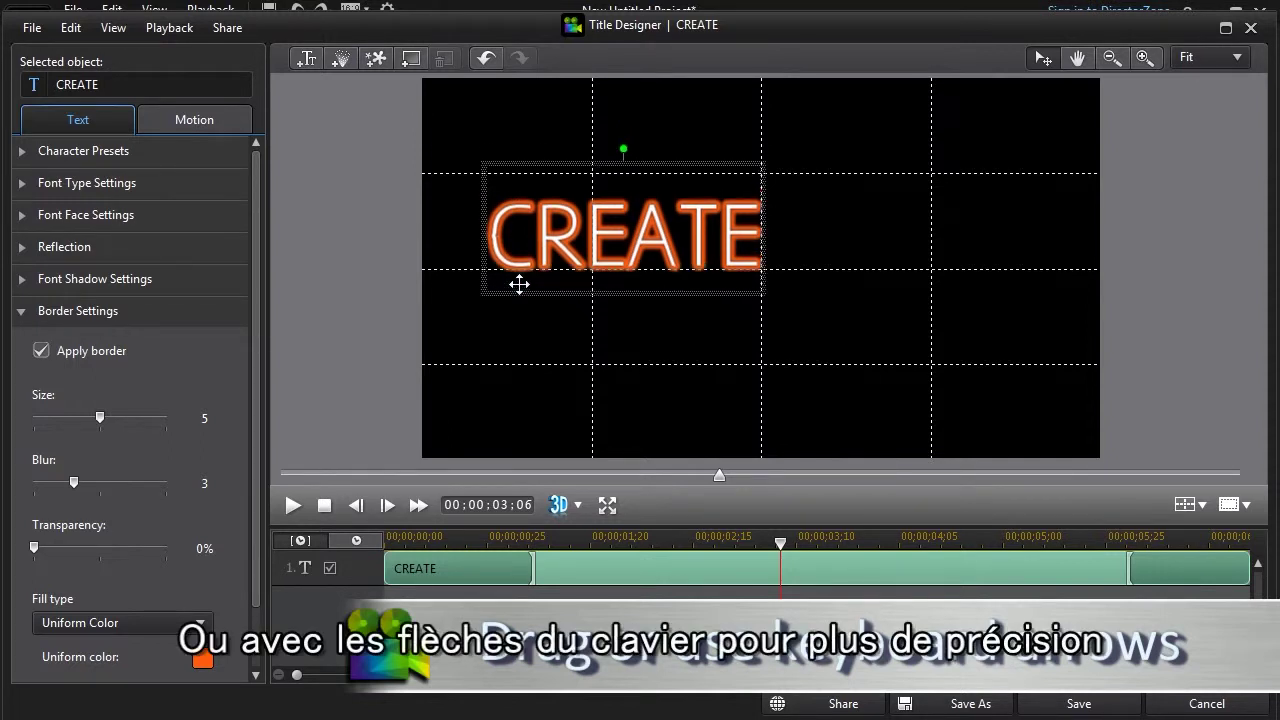
{"action": "key", "text": "Down"}
{"action": "key", "text": "Left"}
{"action": "key", "text": "Left"}
{"action": "key", "text": "Left"}
{"action": "key", "text": "Left"}
{"action": "key", "text": "Left"}
{"action": "key", "text": "Left"}
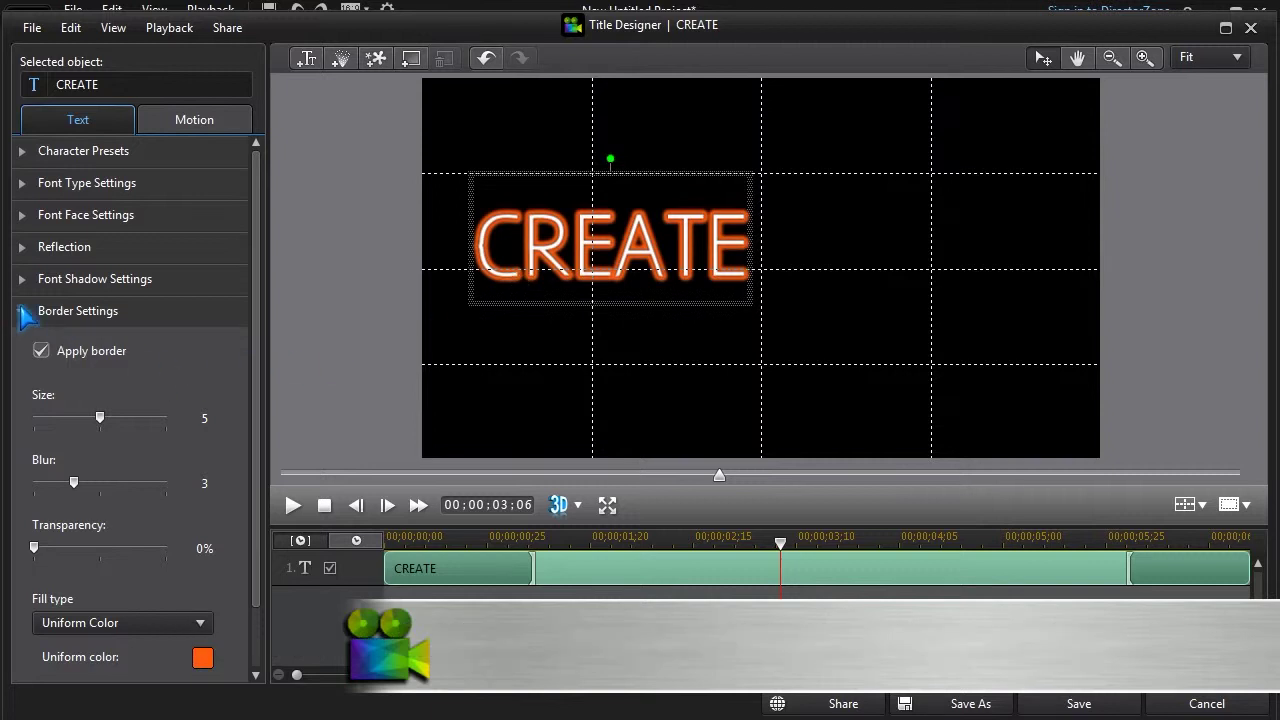
{"action": "left_click", "coordinate": [22, 312]}
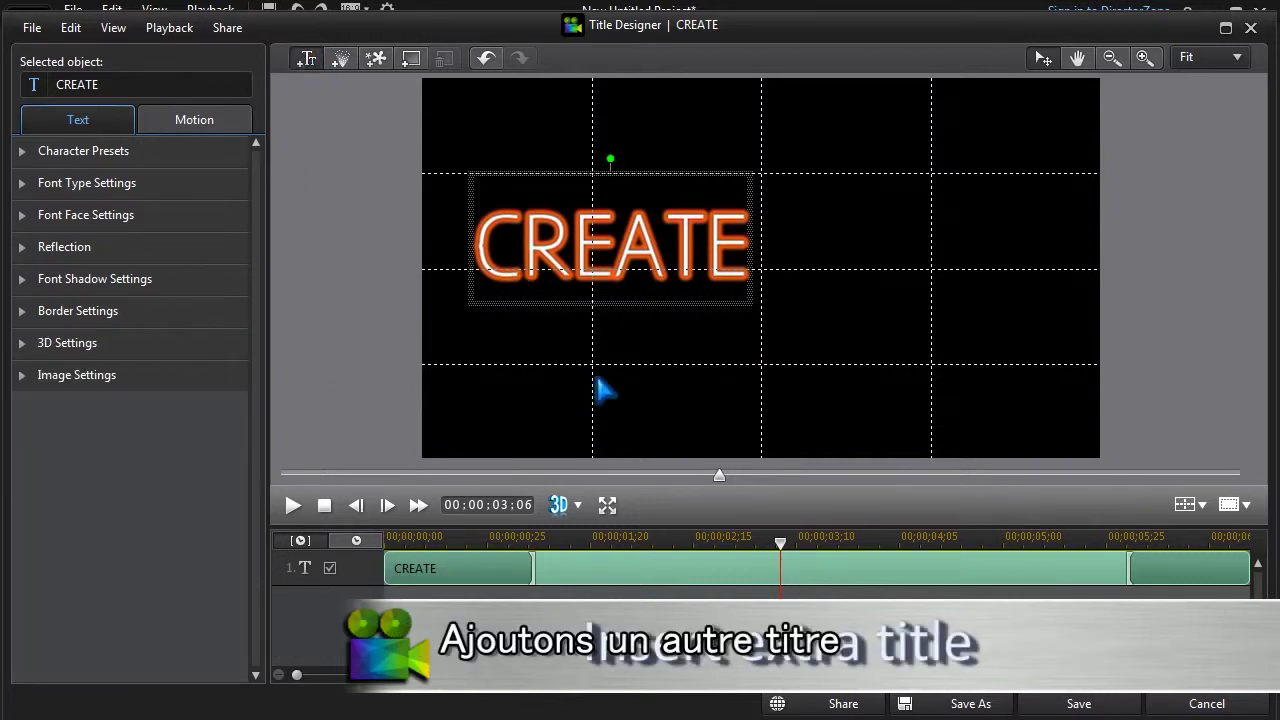
Step: Add a new text object reading 'Bright Ideas' below CREATE
{"action": "left_click", "coordinate": [588, 346]}
{"action": "type", "text": "B"}
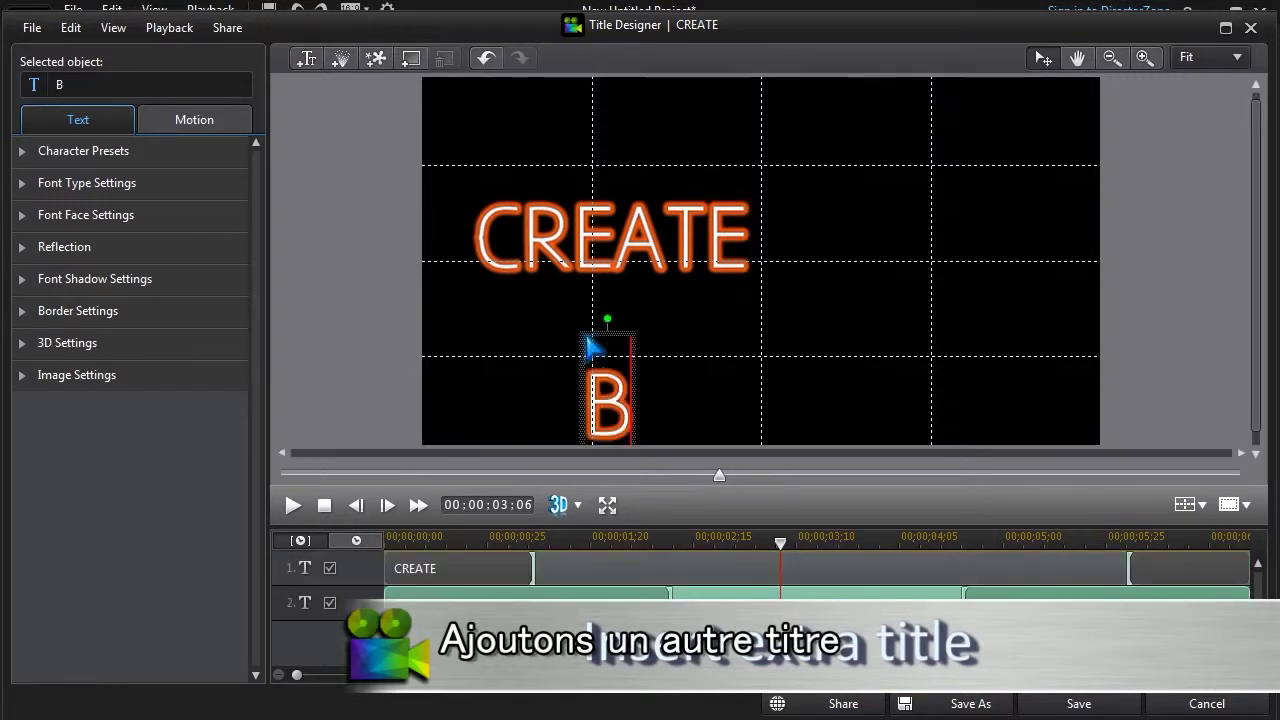
{"action": "type", "text": "right Ideas"}
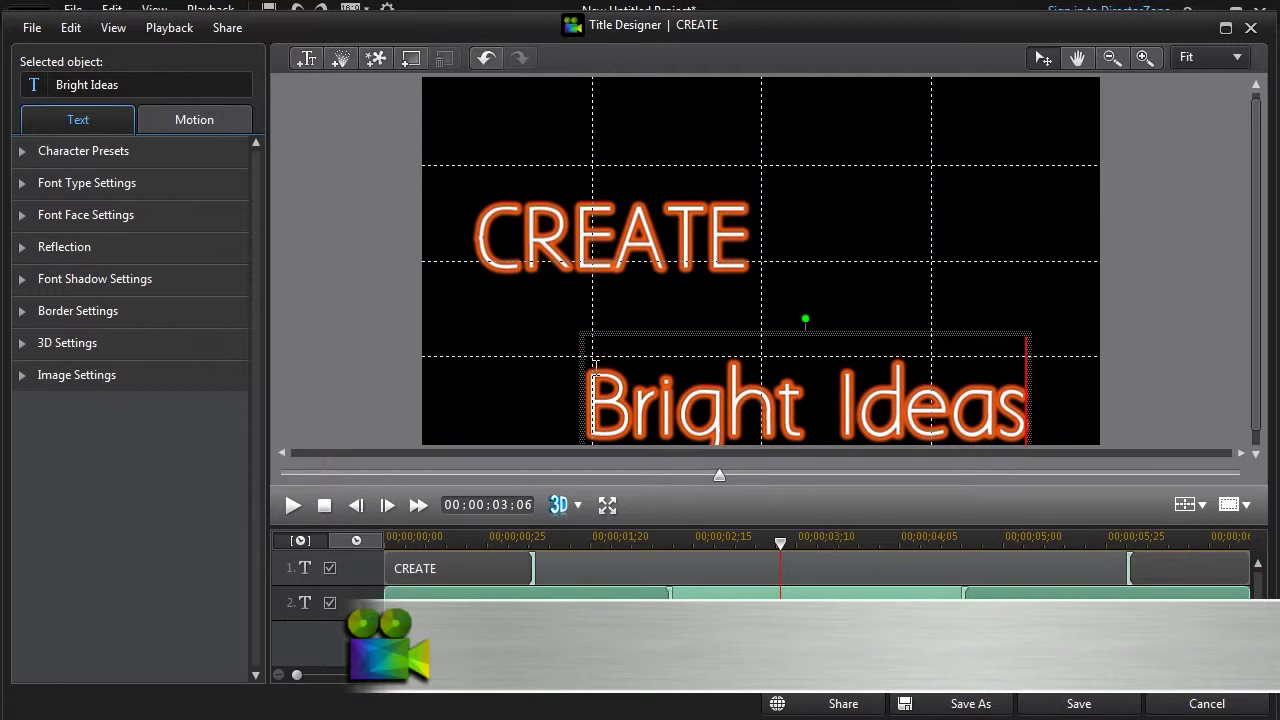
{"action": "left_click_drag", "start_coordinate": [591, 372], "coordinate": [1026, 420]}
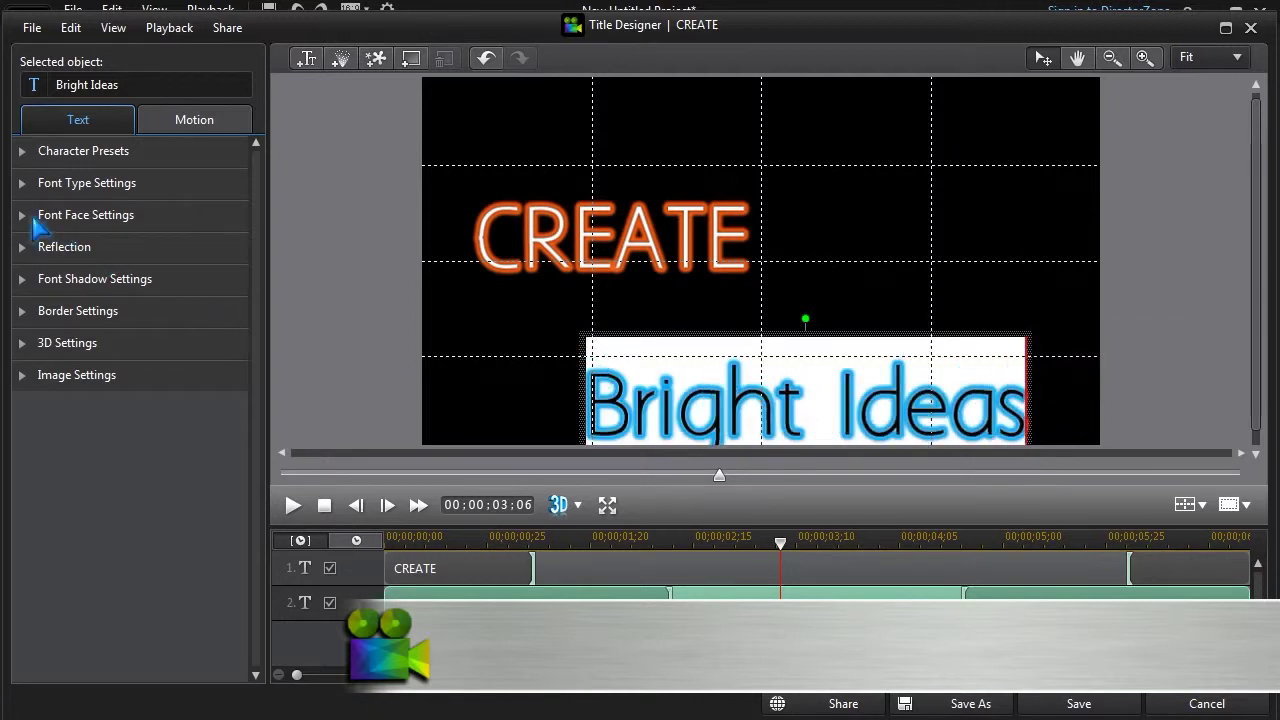
Step: Fill Bright Ideas with a 4 Color Gradient of white, yellow, orange and red
{"action": "left_click", "coordinate": [23, 216]}
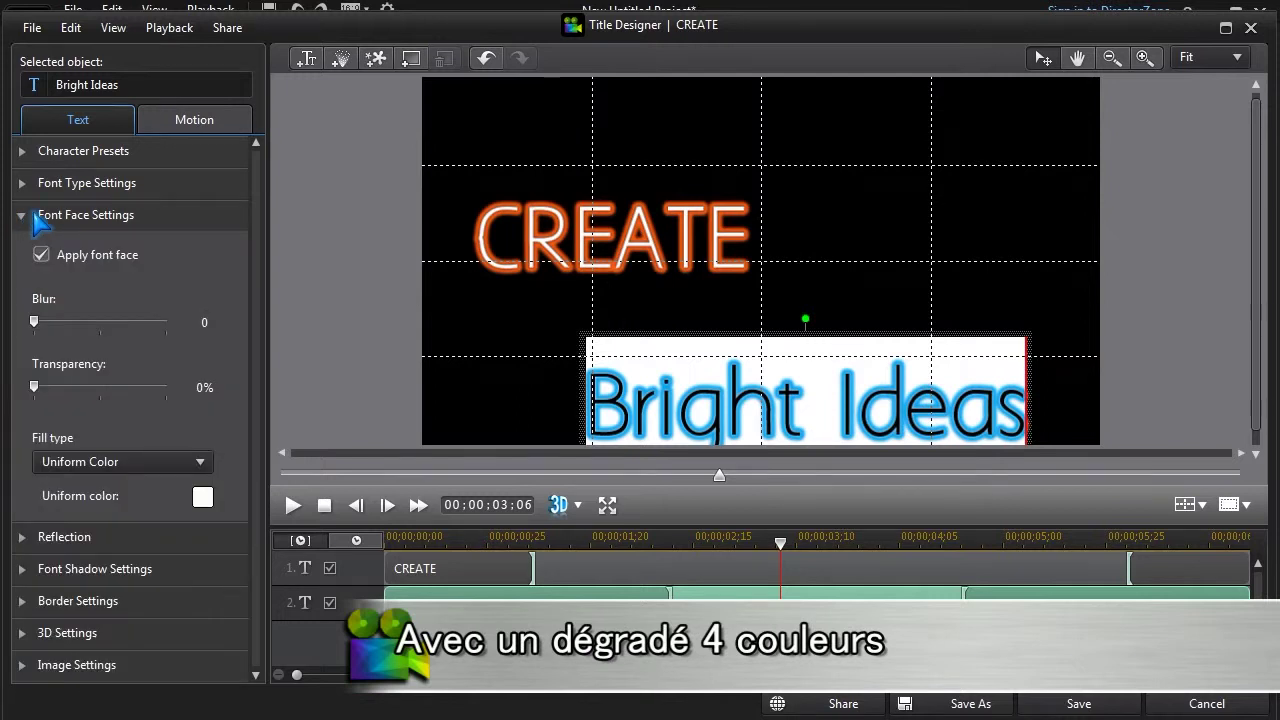
{"action": "left_click", "coordinate": [200, 462]}
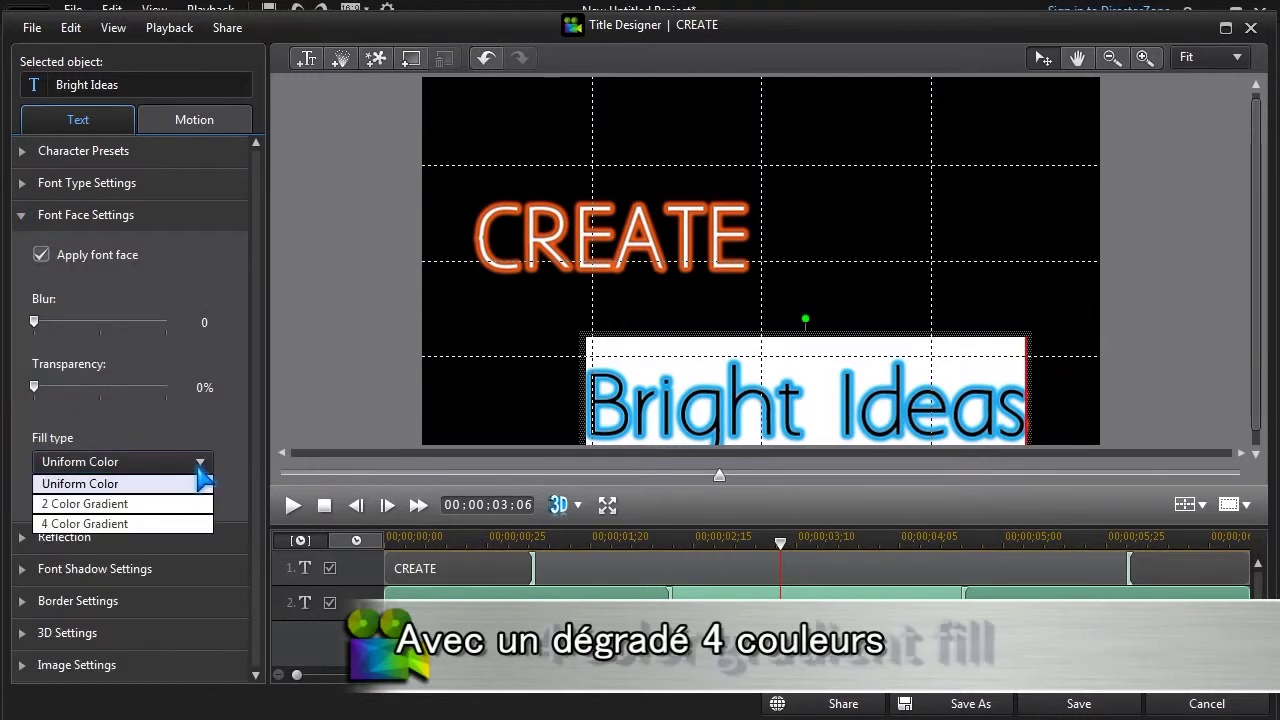
{"action": "left_click", "coordinate": [190, 524]}
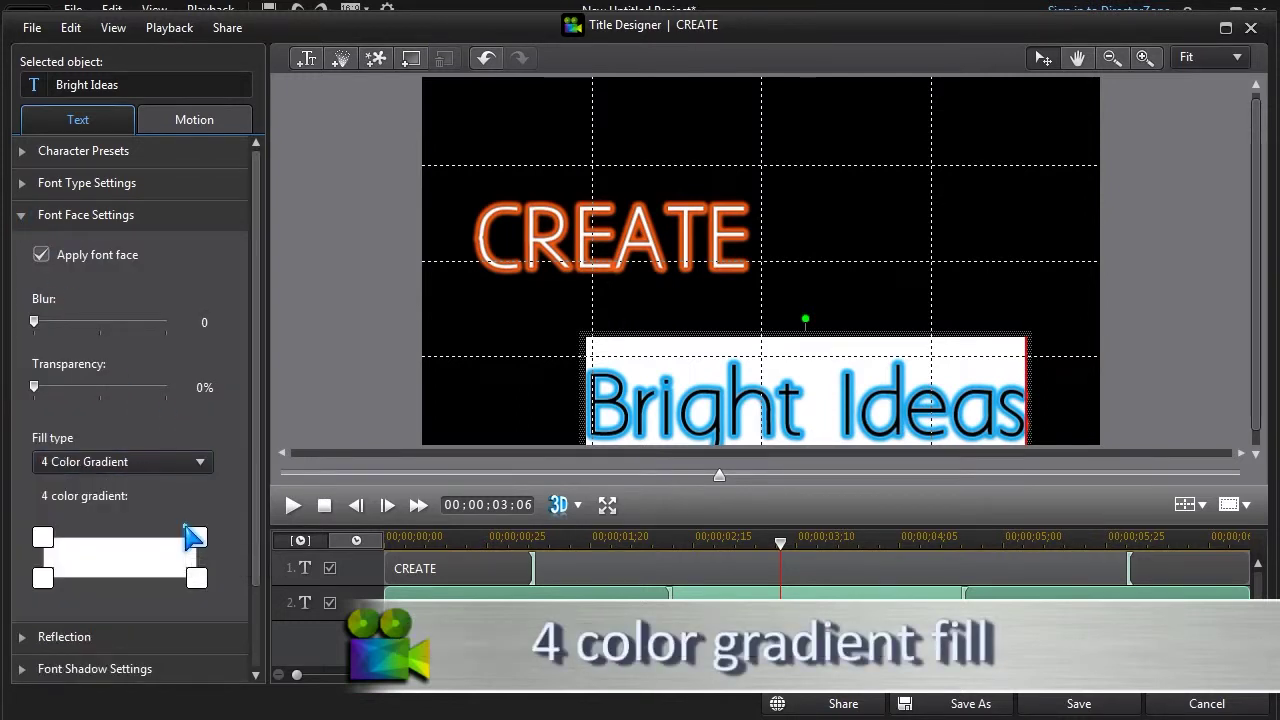
{"action": "left_click", "coordinate": [42, 540]}
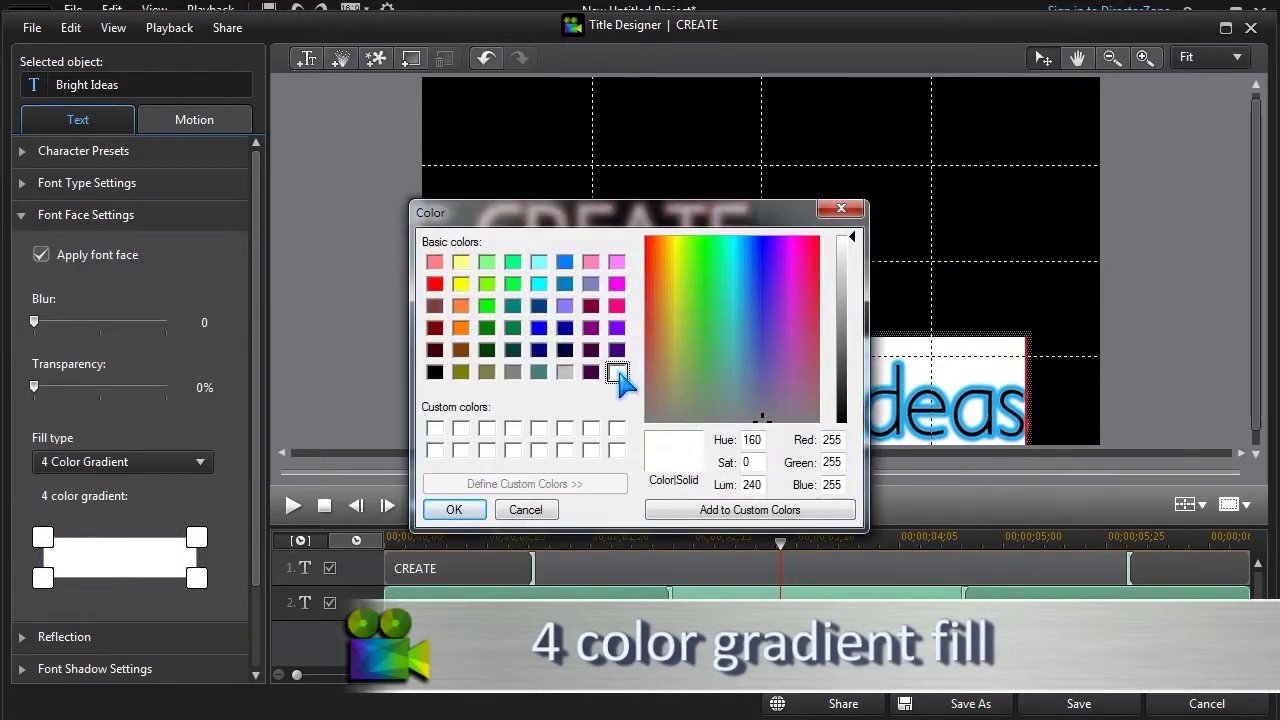
{"action": "left_click", "coordinate": [482, 510]}
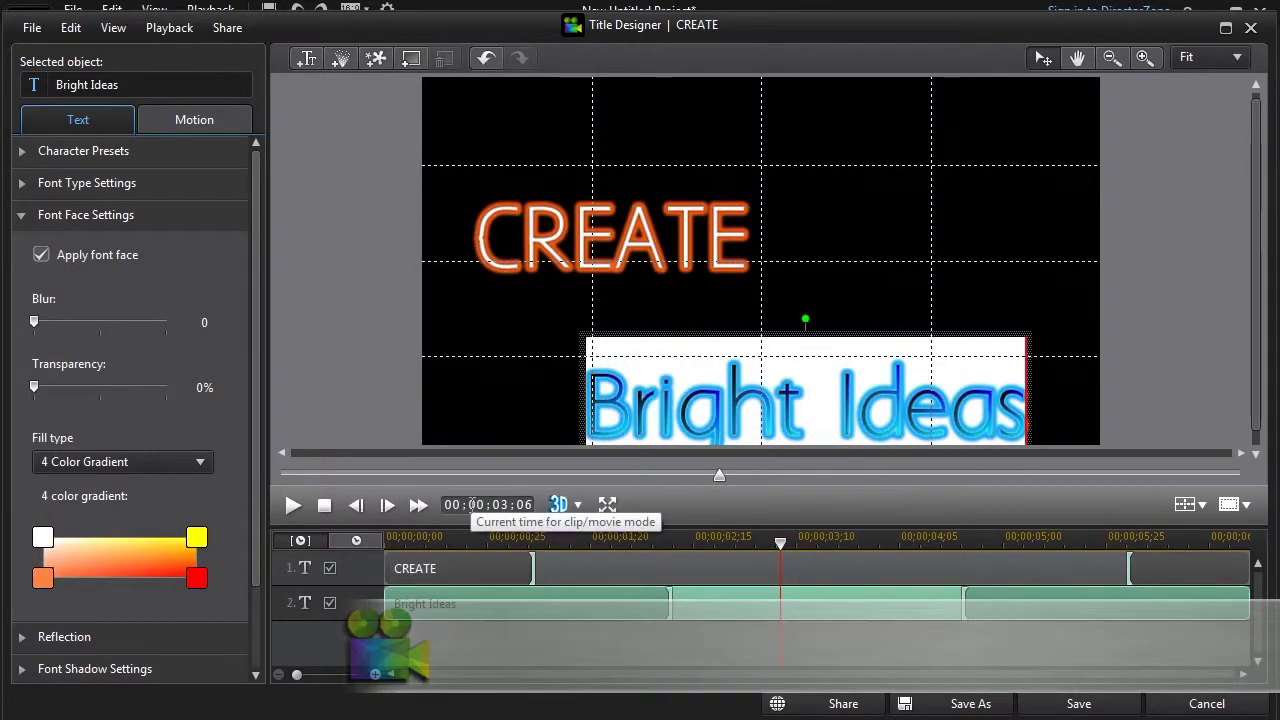
{"action": "left_click", "coordinate": [905, 313]}
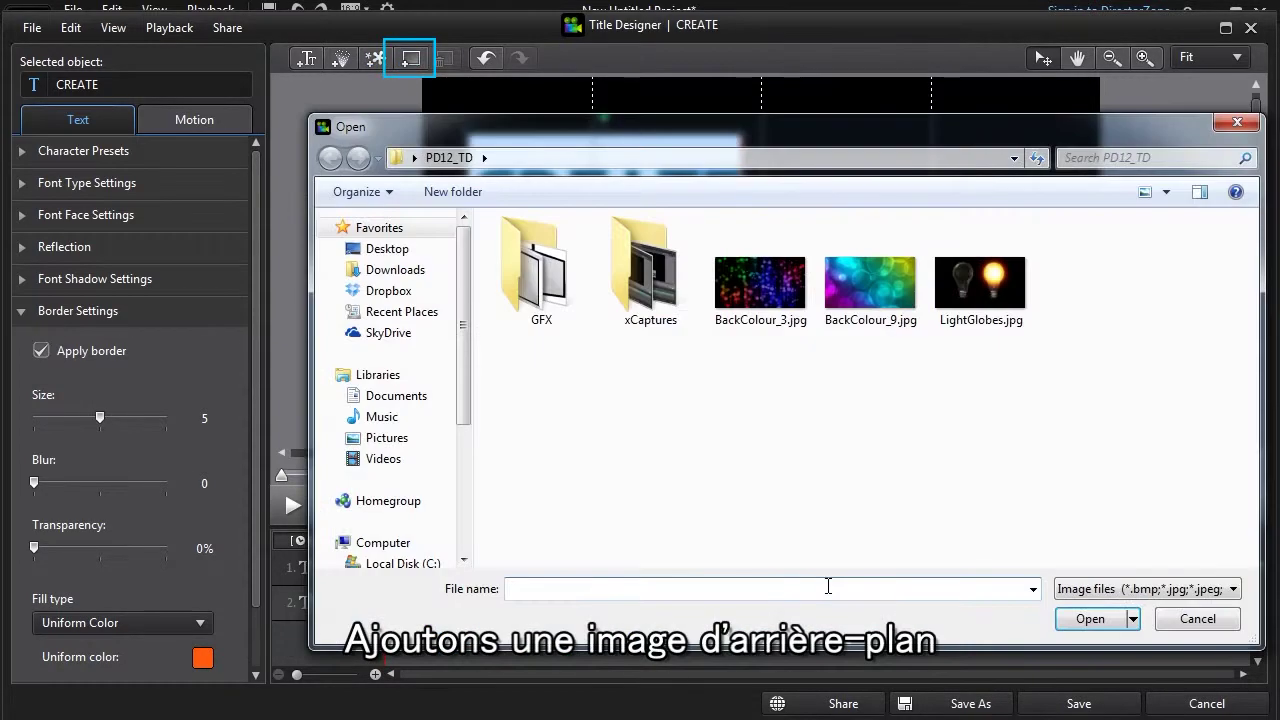
Step: Set LightGlobes.jpg as a stretched background image behind the titles
{"action": "double_click", "coordinate": [1000, 290]}
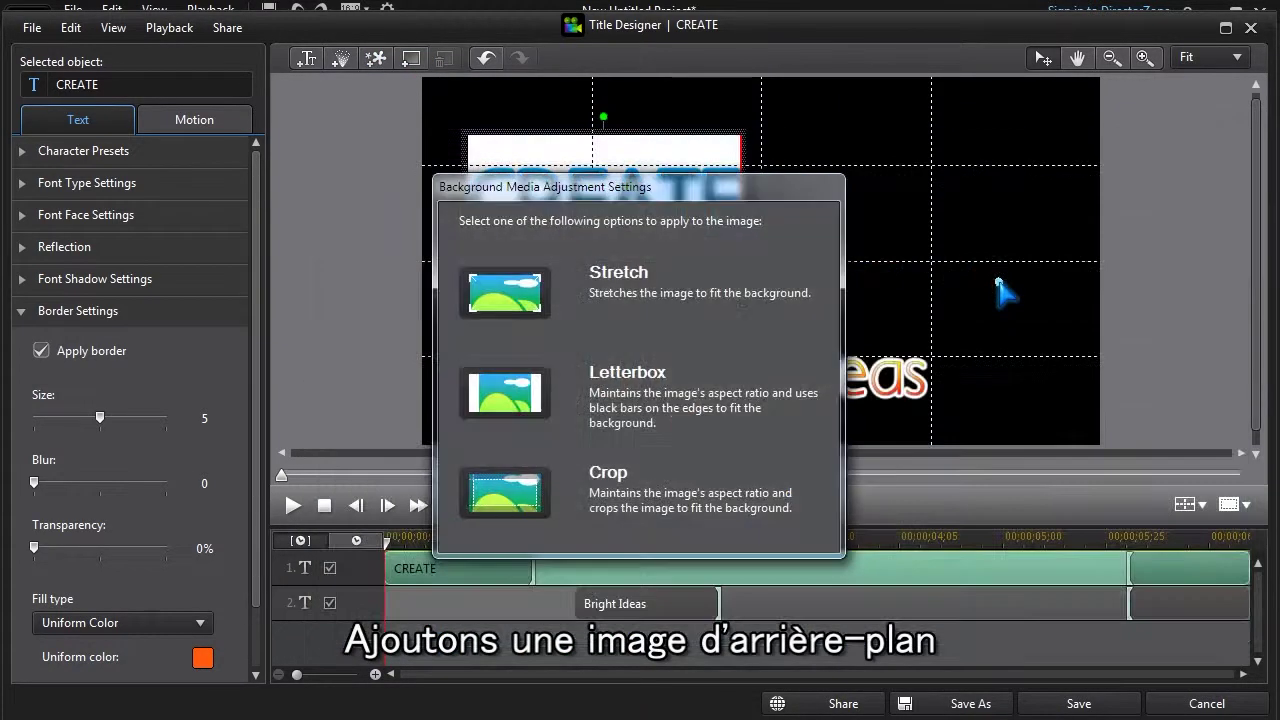
{"action": "left_click", "coordinate": [506, 296]}
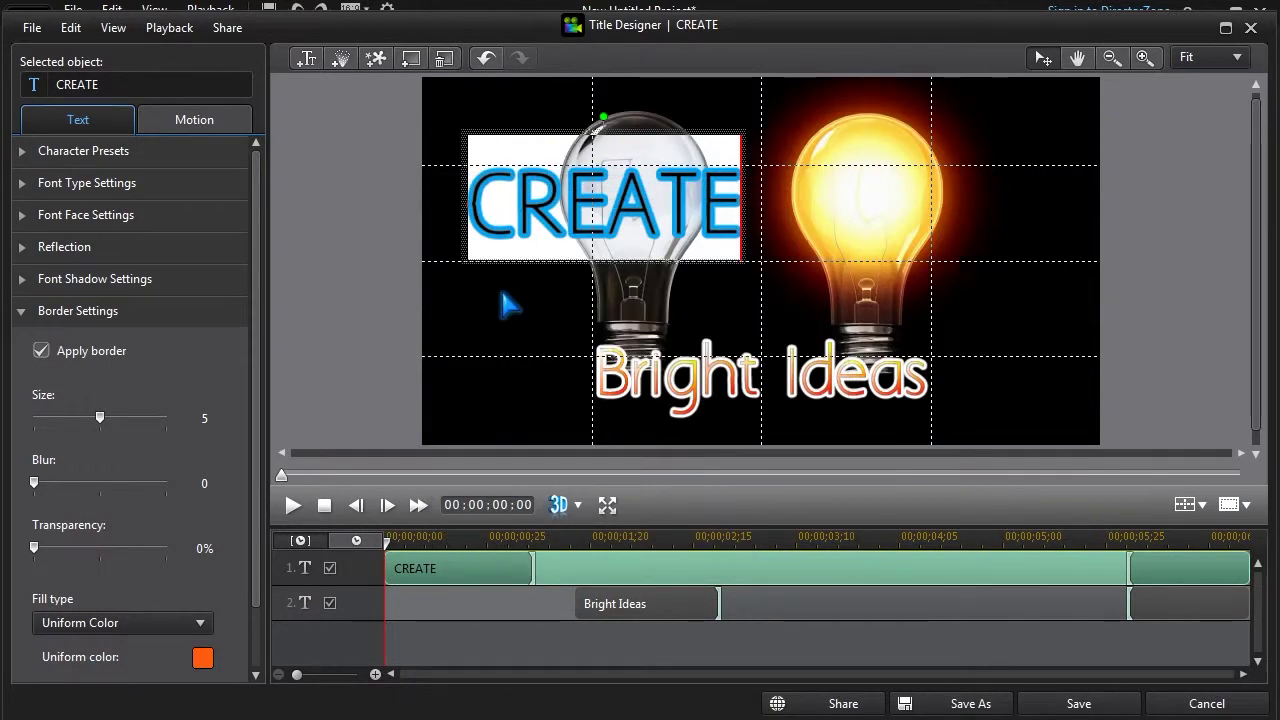
{"action": "left_click", "coordinate": [988, 348]}
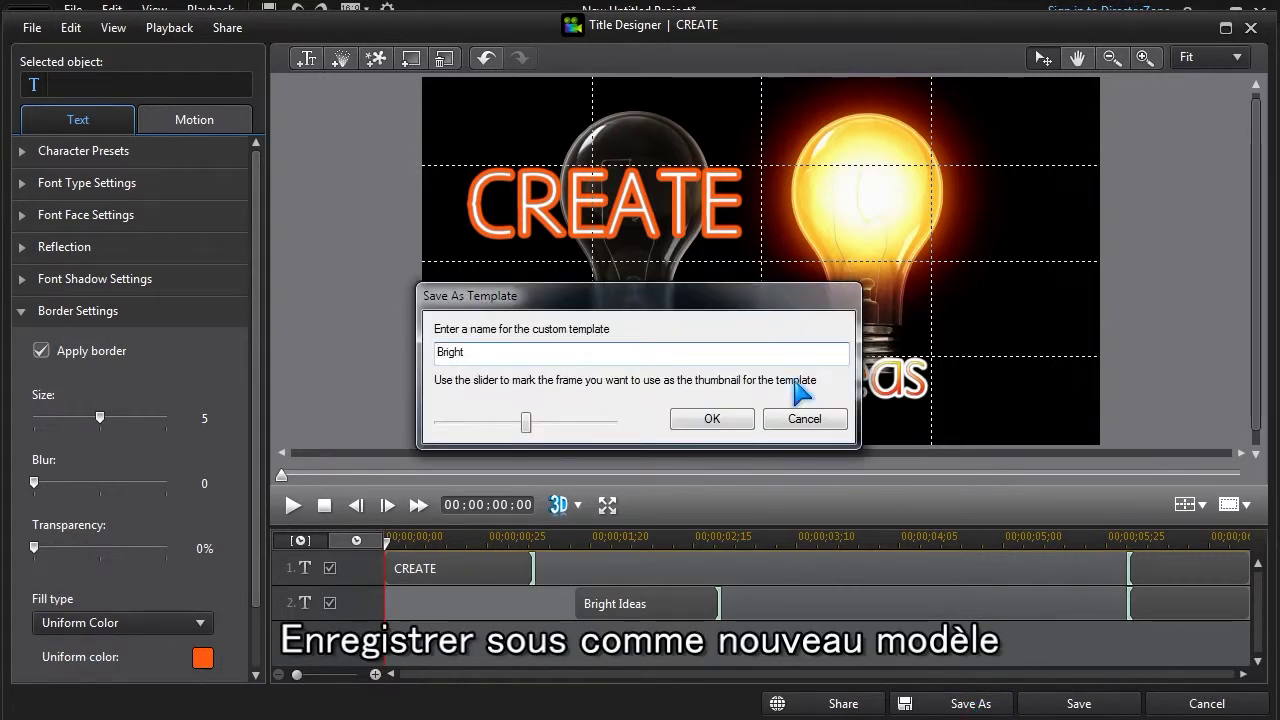
Step: Save the design as a custom title template named 'Bright'
{"action": "left_click", "coordinate": [712, 419]}
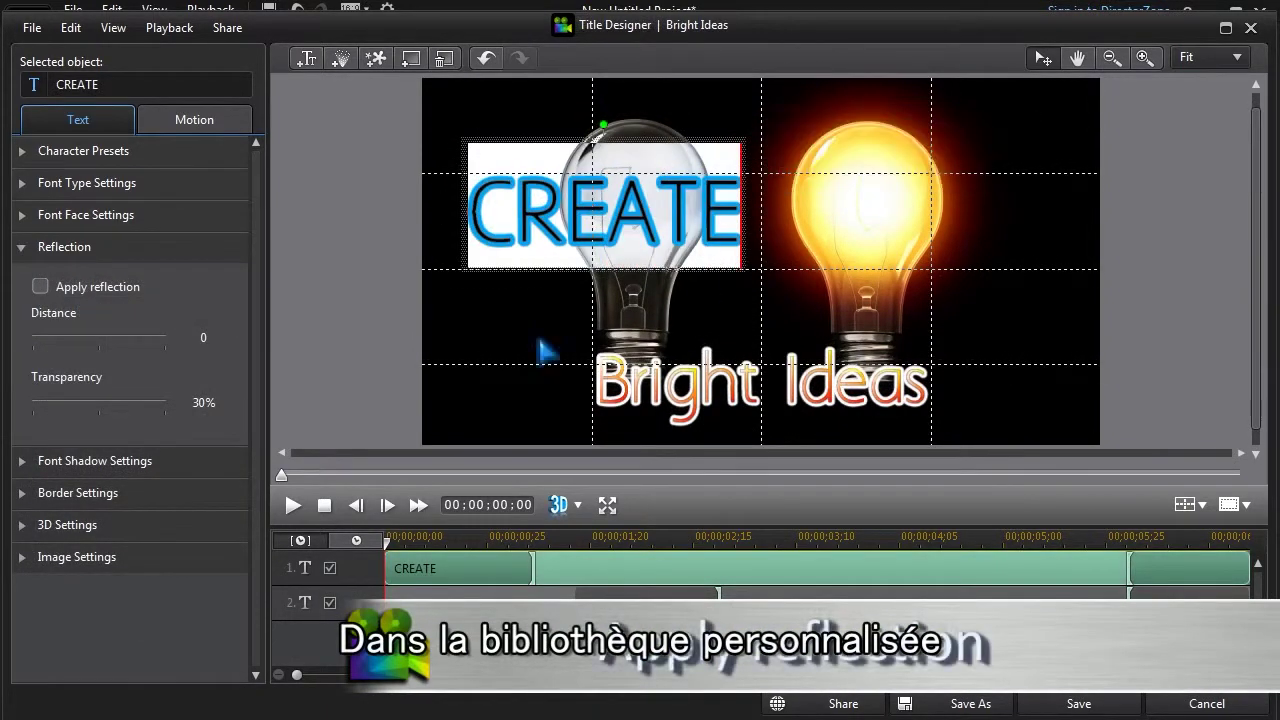
Step: Enable CREATE's reflection with distance 19 and 42% transparency
{"action": "left_click", "coordinate": [41, 287]}
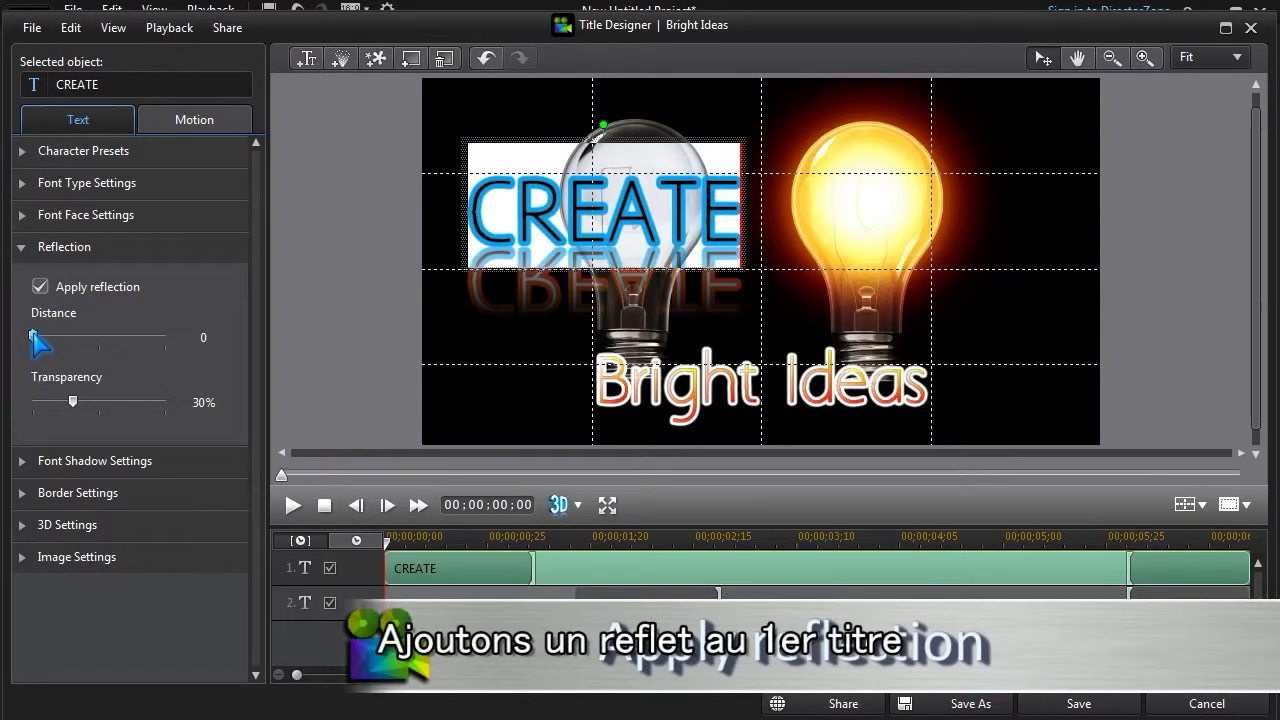
{"action": "left_click_drag", "start_coordinate": [35, 340], "coordinate": [57, 338]}
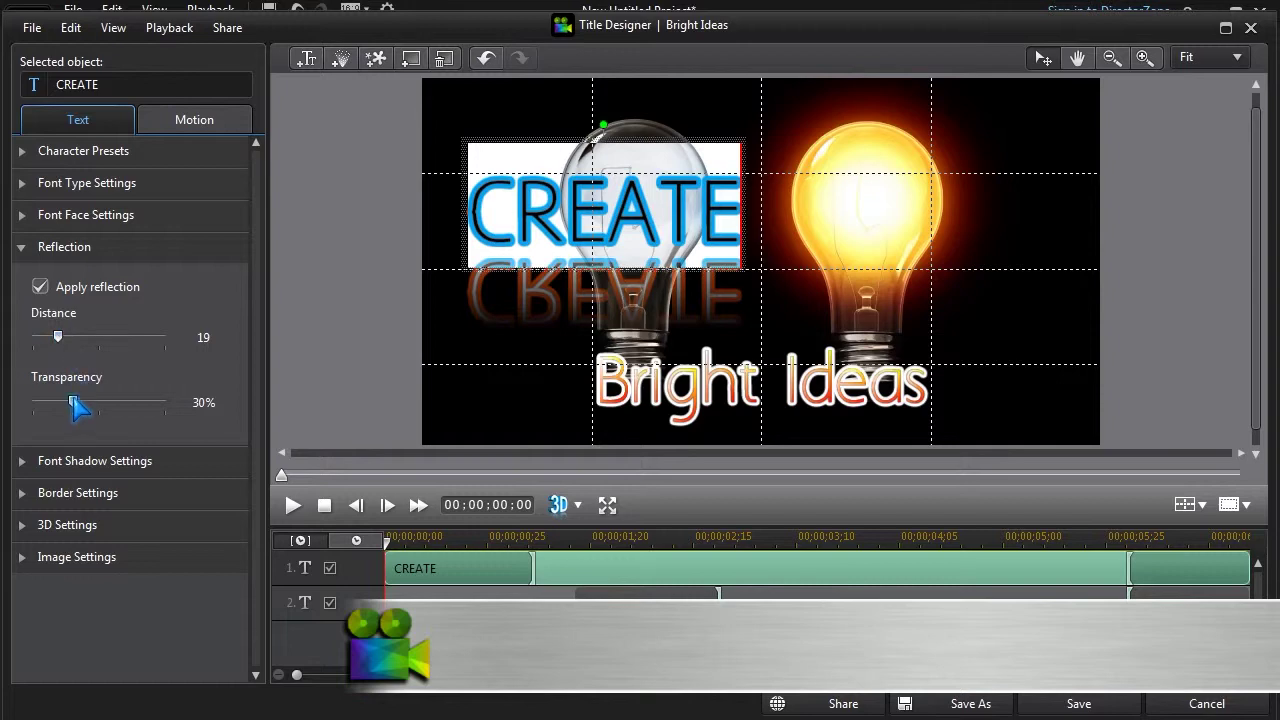
{"action": "left_click_drag", "start_coordinate": [73, 403], "coordinate": [86, 405]}
{"action": "left_click", "coordinate": [523, 358]}
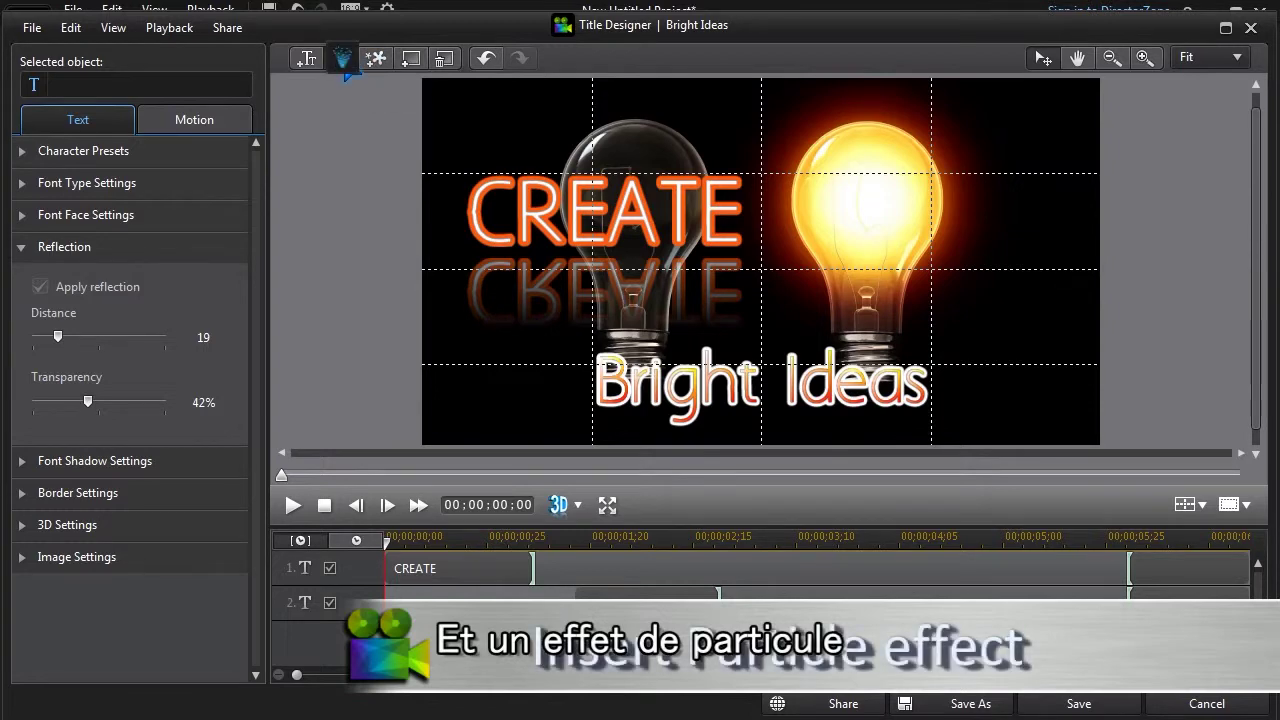
Step: Add the Flare particle effect above the titles and play a preview
{"action": "left_click", "coordinate": [343, 59]}
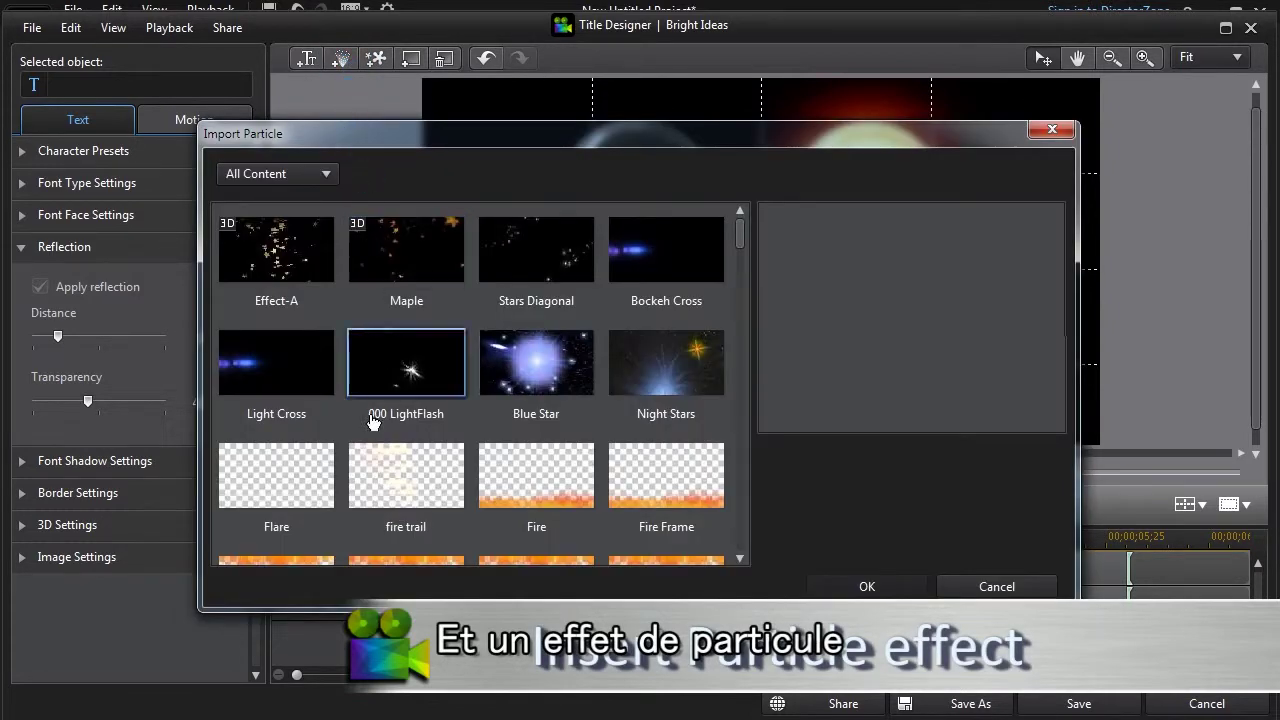
{"action": "left_click", "coordinate": [287, 488]}
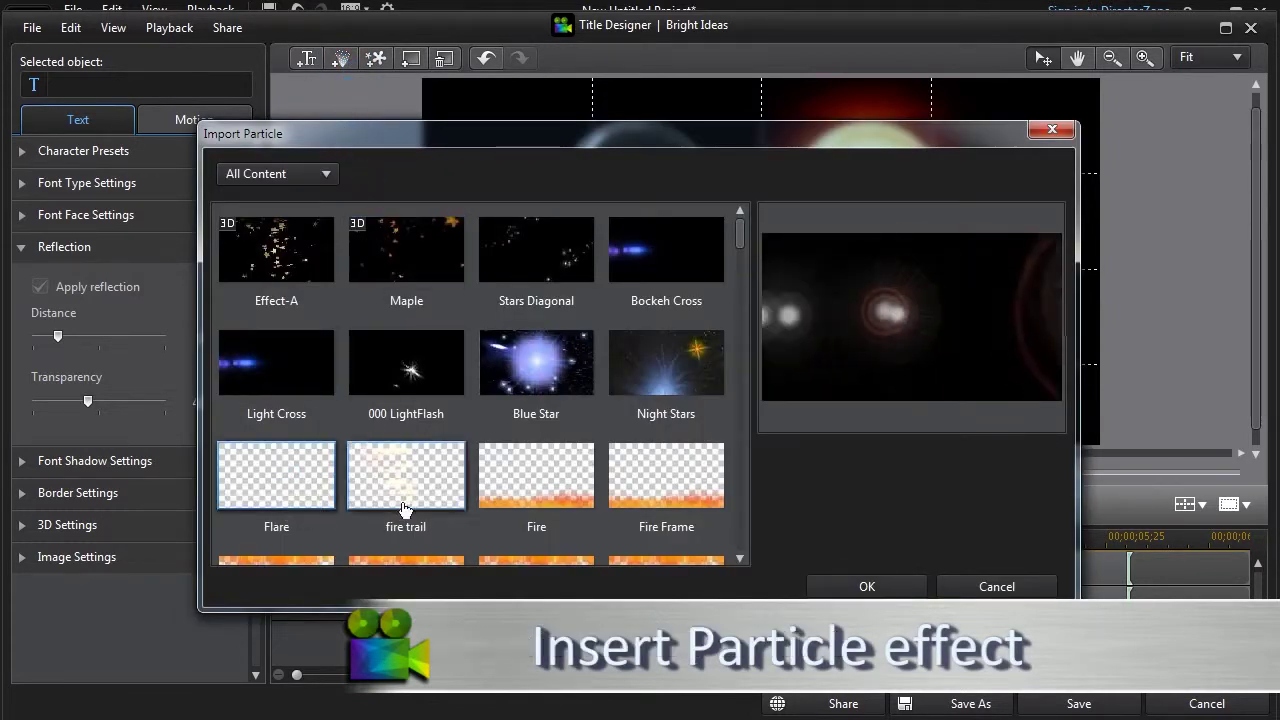
{"action": "left_click", "coordinate": [877, 590]}
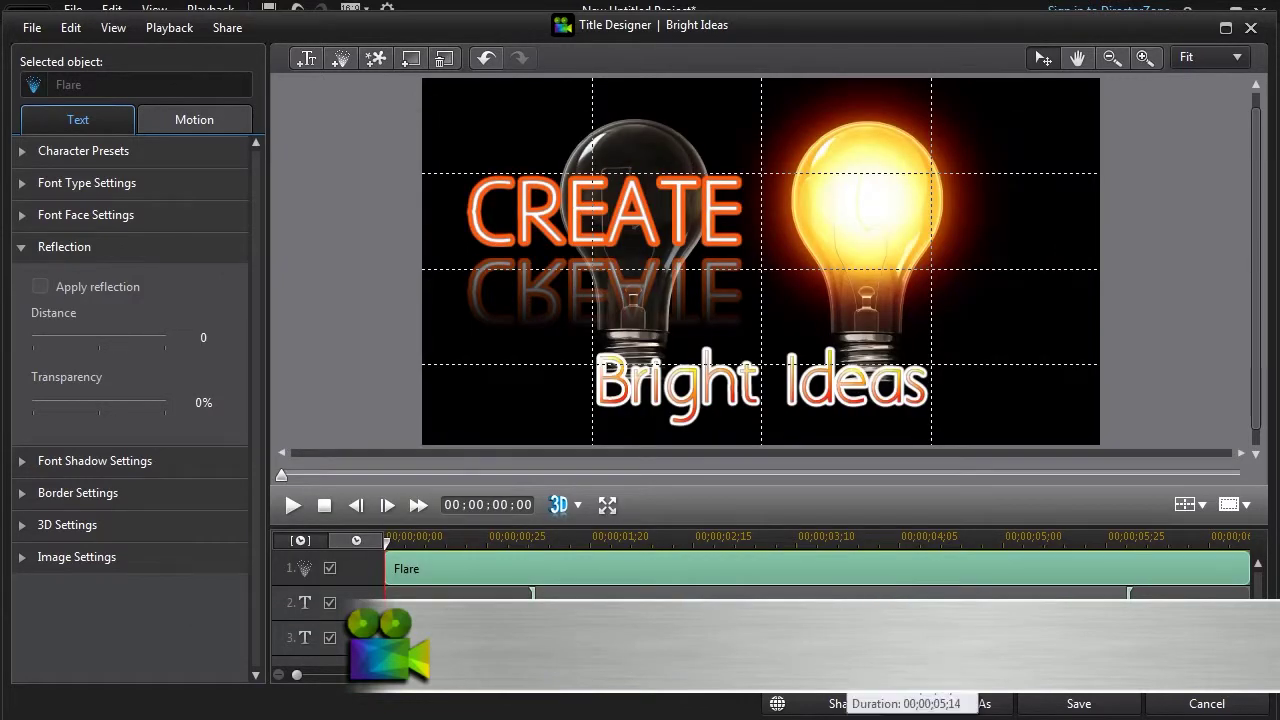
{"action": "left_click", "coordinate": [294, 506]}
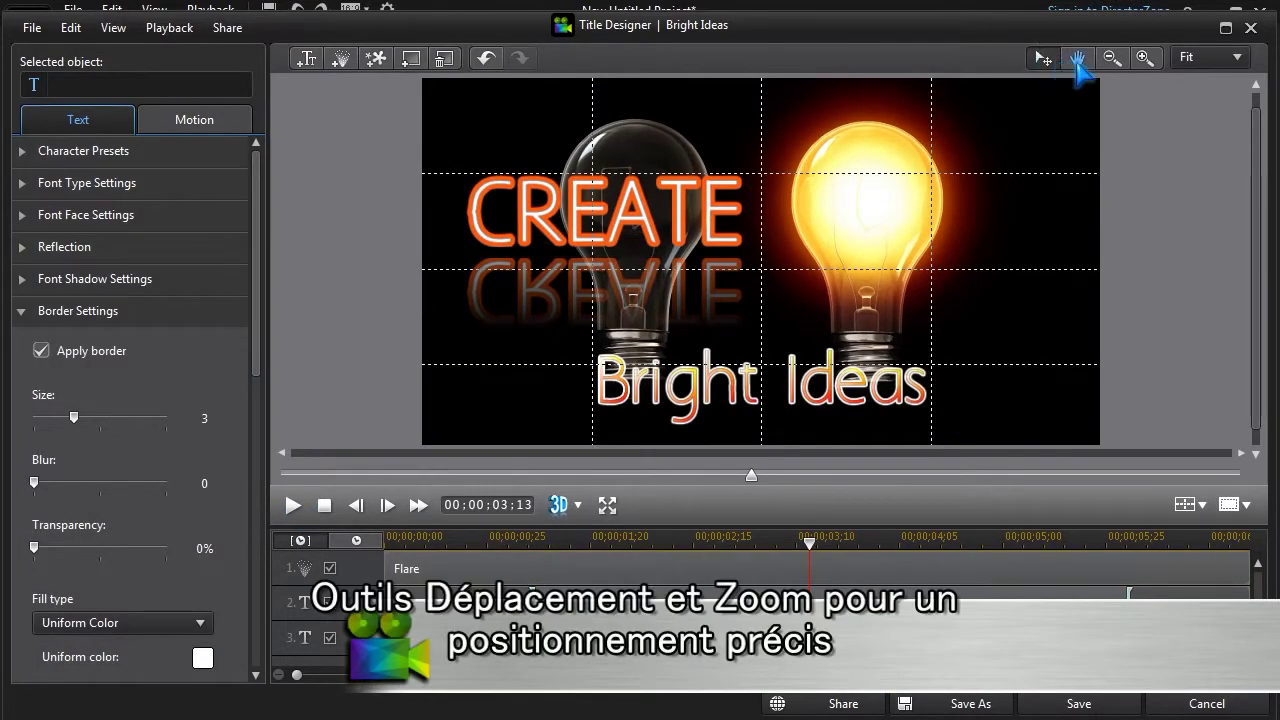
Step: Zoom the title preview to 73% and pan the canvas so Bright Ideas sits higher
{"action": "left_click", "coordinate": [1078, 60]}
{"action": "left_click_drag", "start_coordinate": [723, 337], "coordinate": [730, 280]}
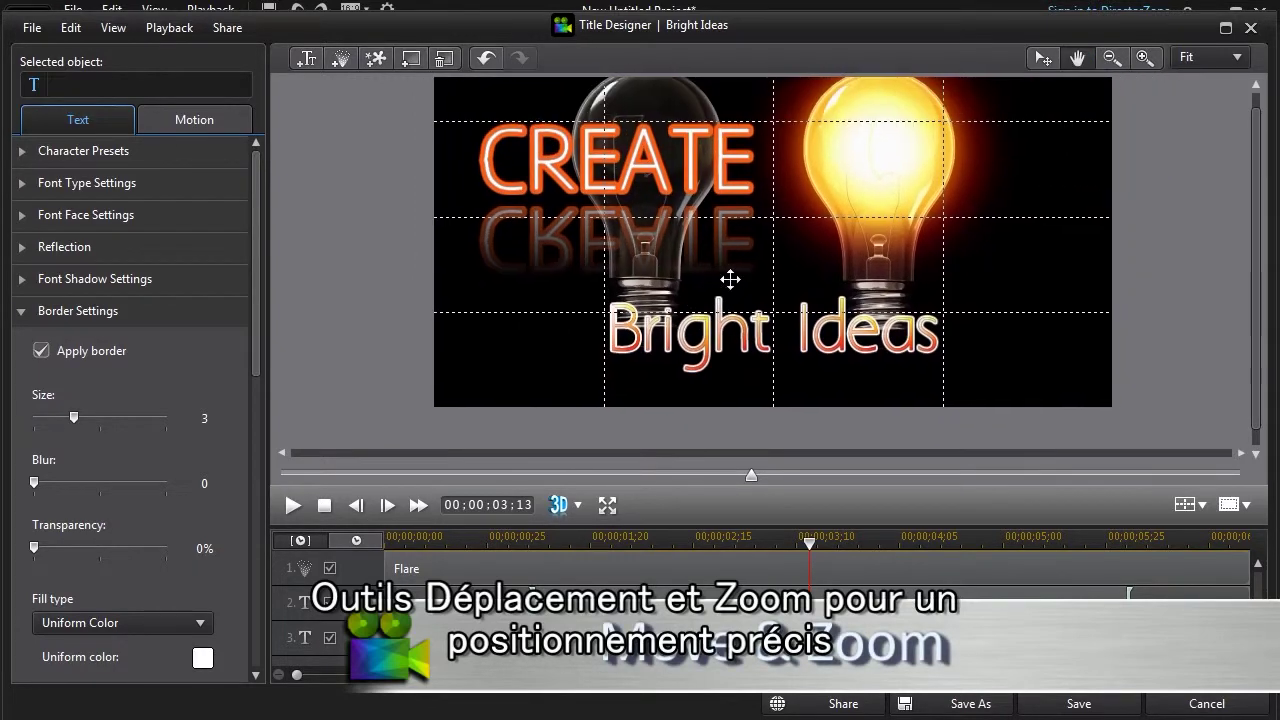
{"action": "left_click", "coordinate": [1144, 58]}
{"action": "left_click", "coordinate": [1144, 58]}
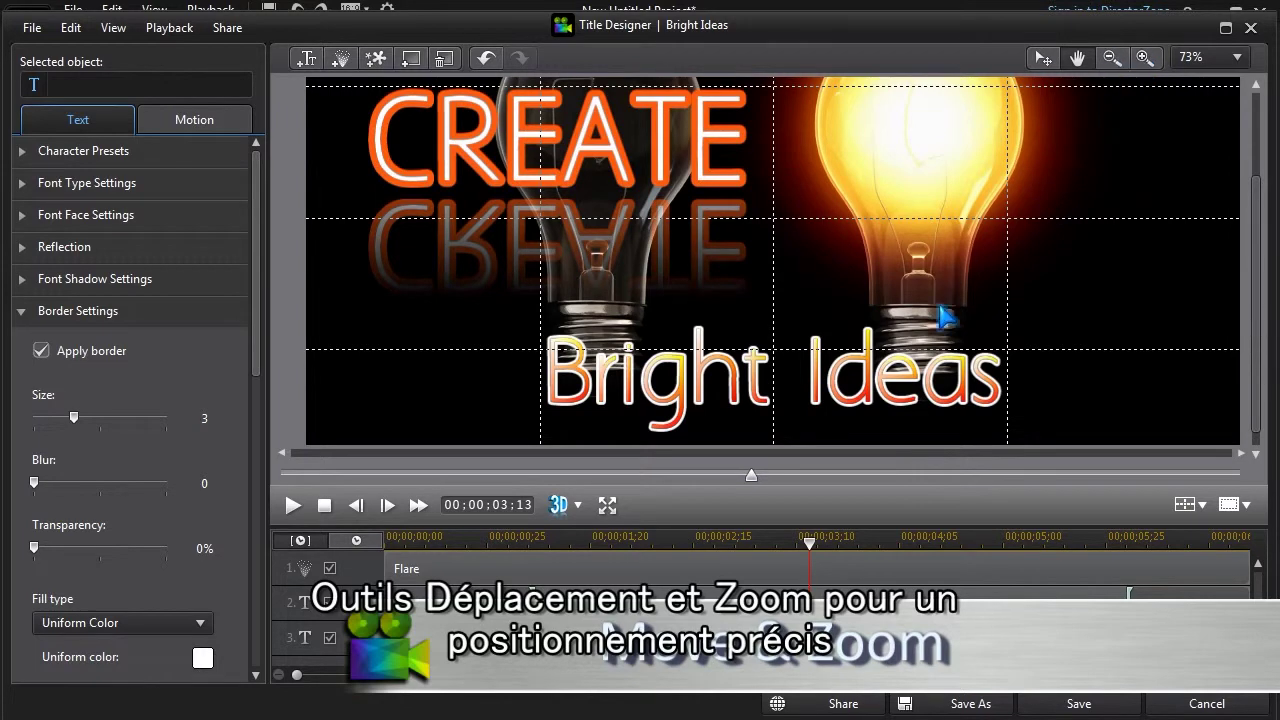
{"action": "left_click_drag", "start_coordinate": [945, 318], "coordinate": [875, 320]}
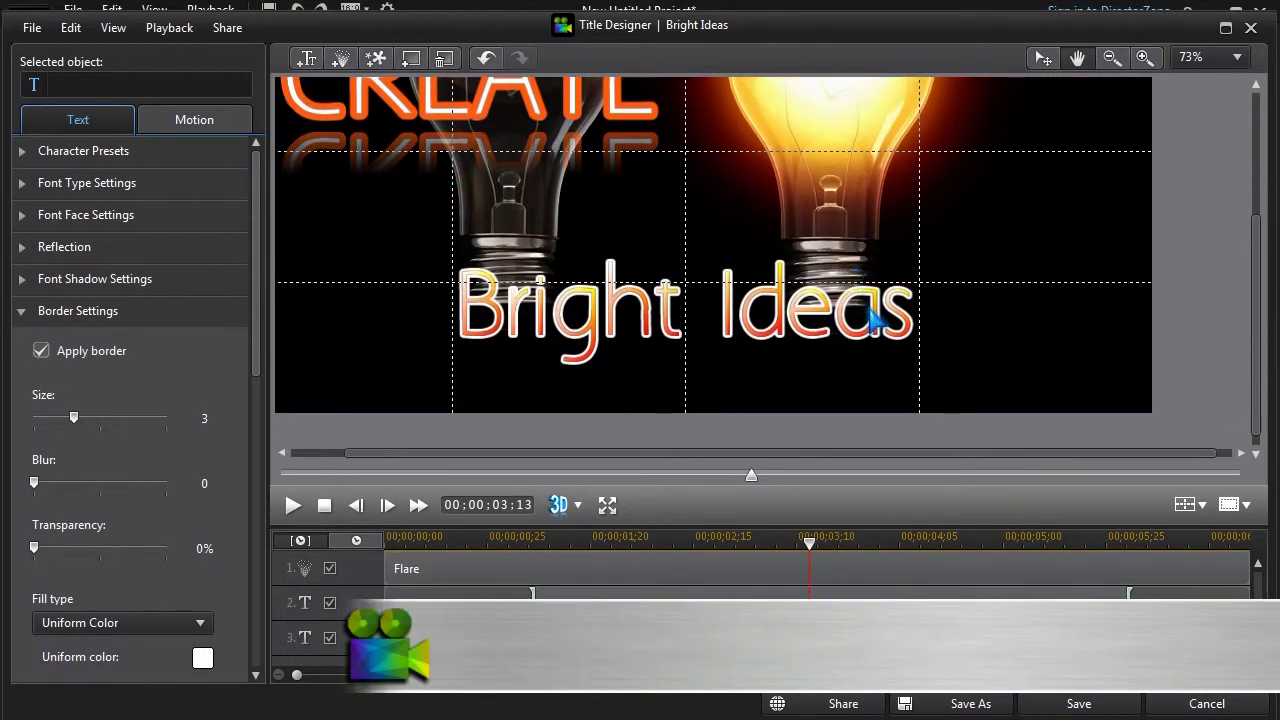
Step: Insert logo.jpg into the title, enlarge it and move it to the right side
{"action": "left_click", "coordinate": [375, 58]}
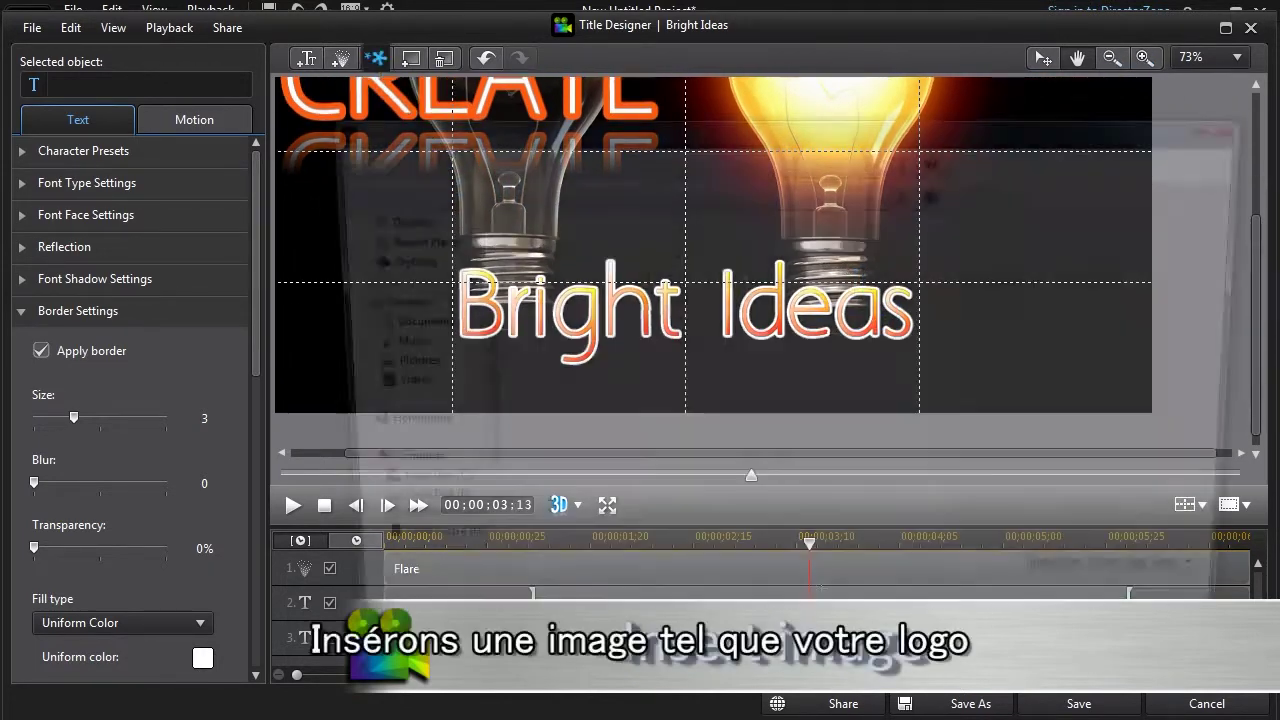
{"action": "double_click", "coordinate": [1200, 275]}
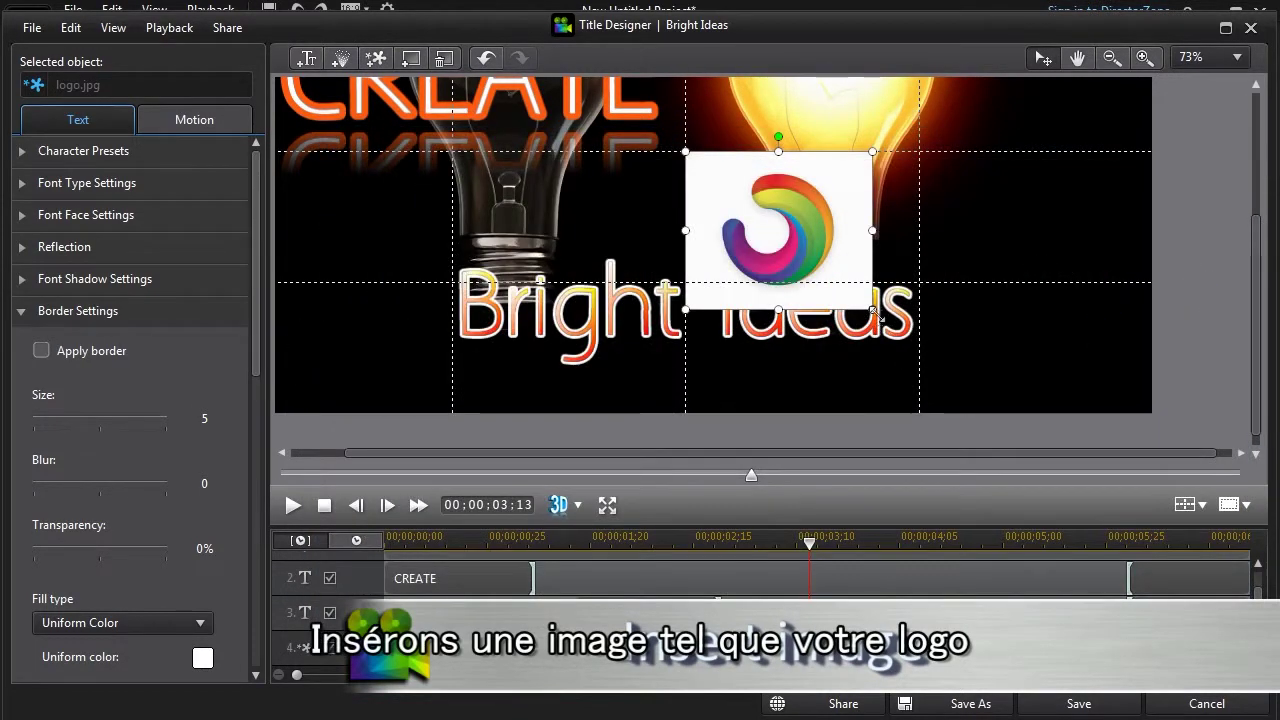
{"action": "left_click_drag", "start_coordinate": [875, 312], "coordinate": [938, 341]}
{"action": "left_click_drag", "start_coordinate": [1055, 365], "coordinate": [1108, 428]}
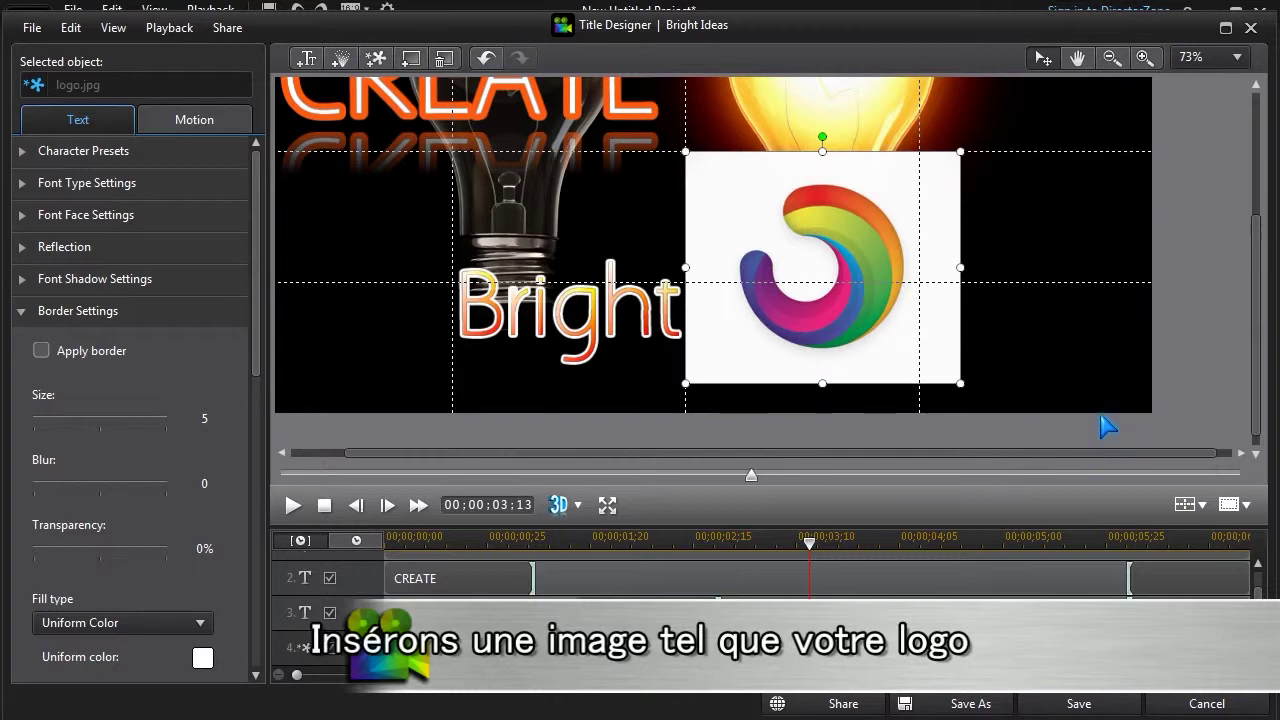
{"action": "left_click_drag", "start_coordinate": [828, 297], "coordinate": [1008, 322]}
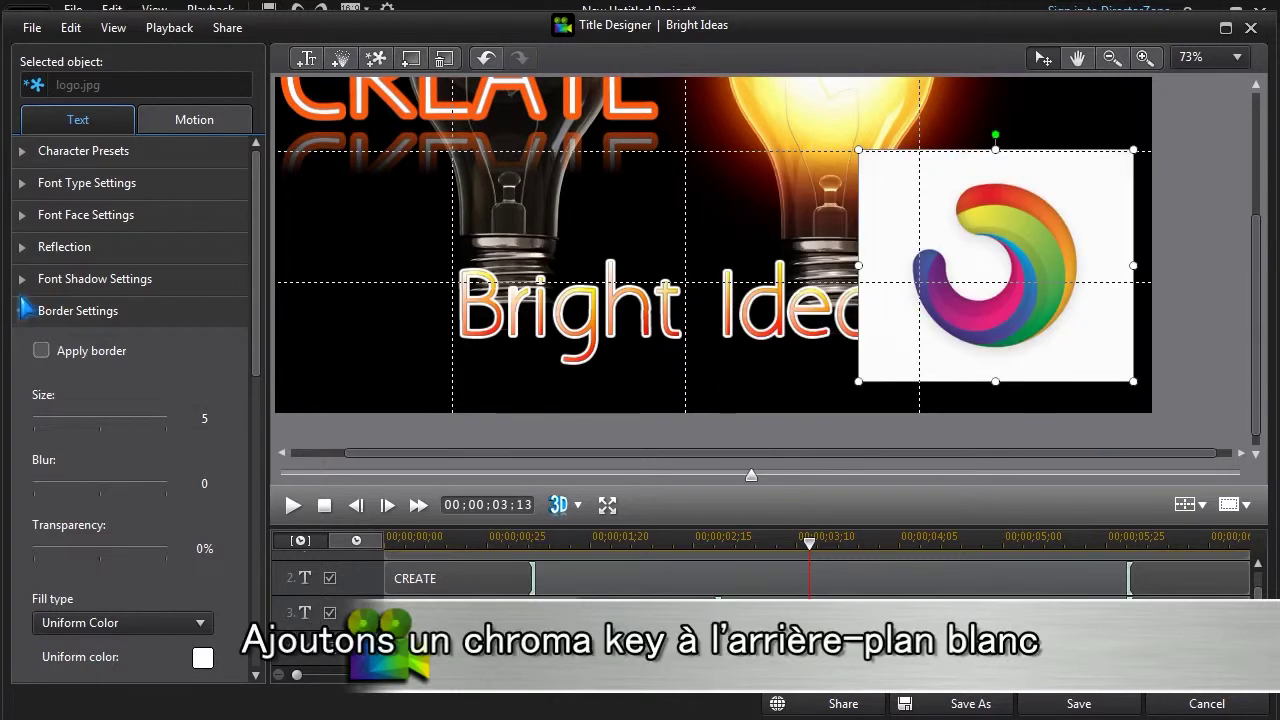
Step: Chroma-key out the logo's white background, nudge the logo right, and save the title
{"action": "left_click", "coordinate": [21, 311]}
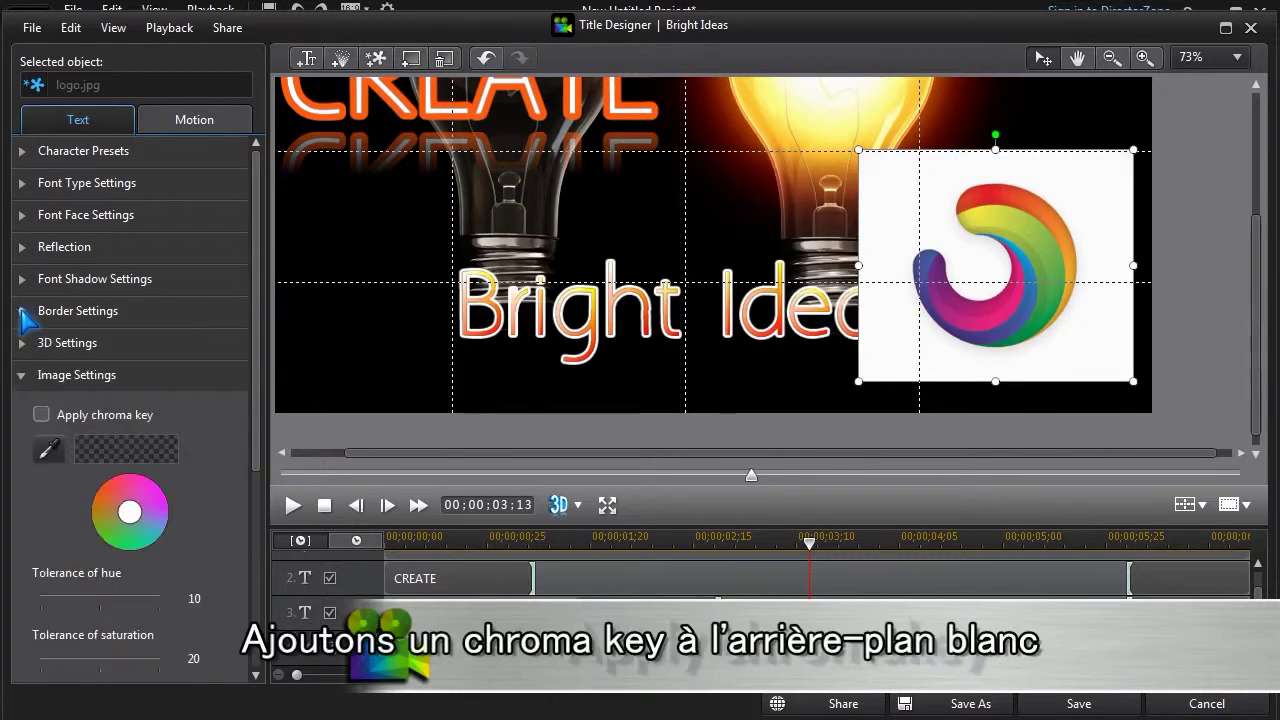
{"action": "left_click", "coordinate": [41, 416]}
{"action": "left_click", "coordinate": [48, 451]}
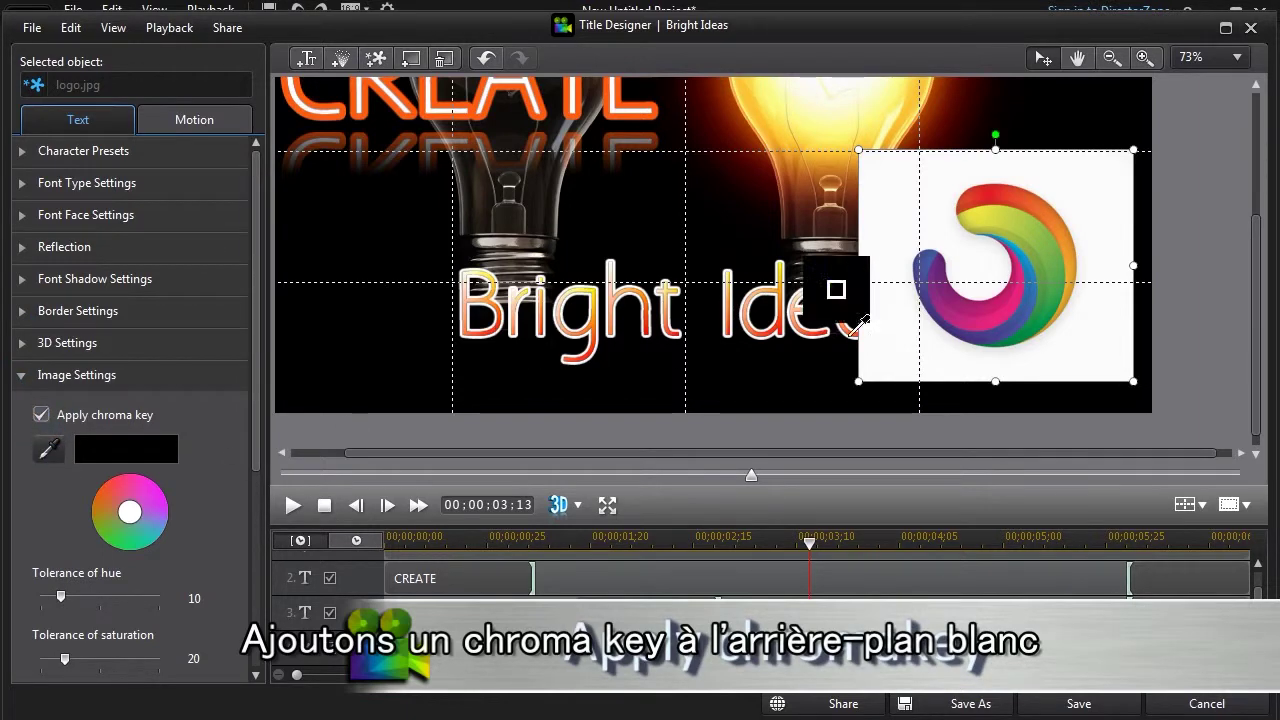
{"action": "left_click", "coordinate": [1105, 300]}
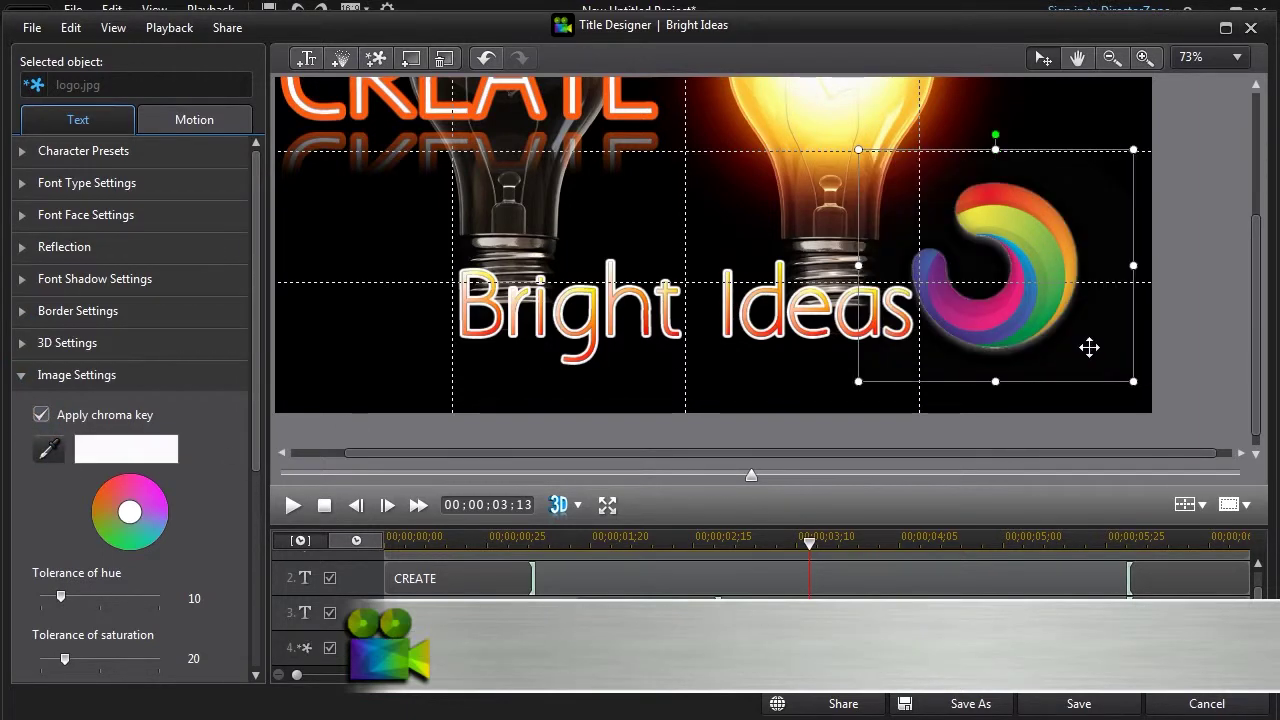
{"action": "left_click_drag", "start_coordinate": [1026, 319], "coordinate": [1059, 377]}
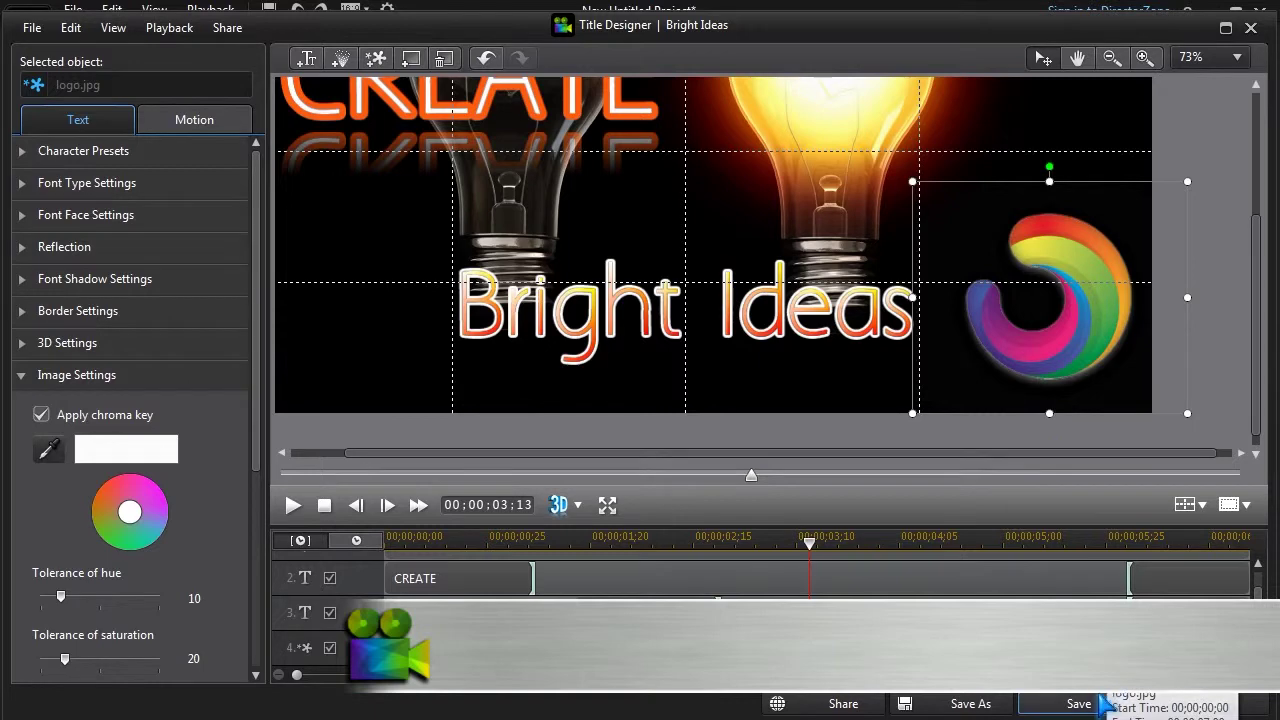
{"action": "left_click", "coordinate": [1078, 704]}
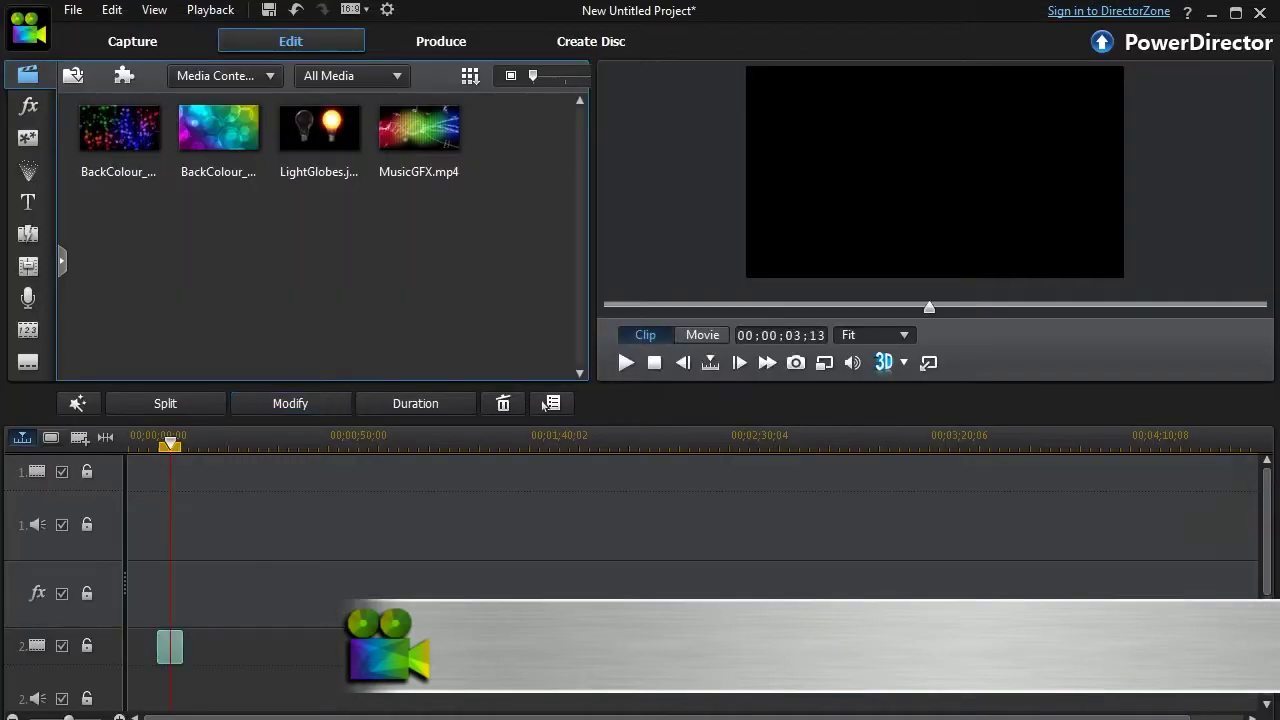
Step: Place the Default 3D title from the 3D-Like templates on track 1 and open it for editing
{"action": "left_click", "coordinate": [28, 201]}
{"action": "left_click_drag", "start_coordinate": [290, 137], "coordinate": [200, 490]}
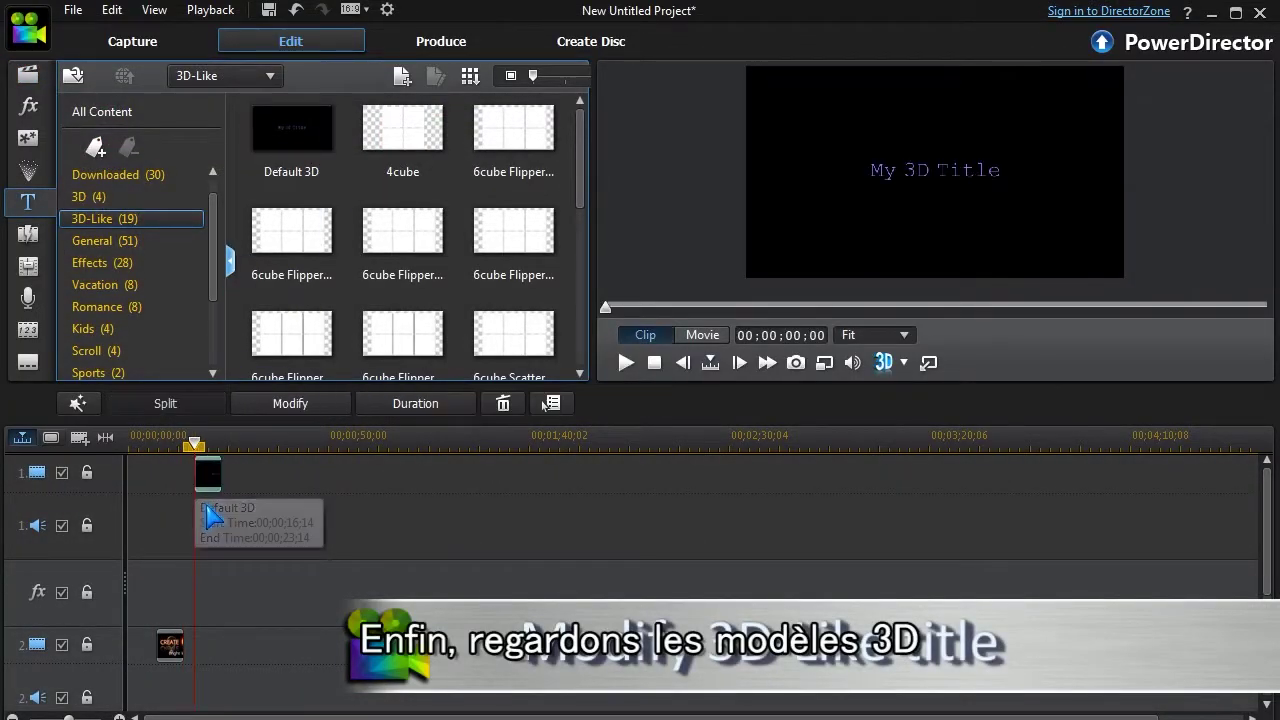
{"action": "left_click", "coordinate": [290, 402]}
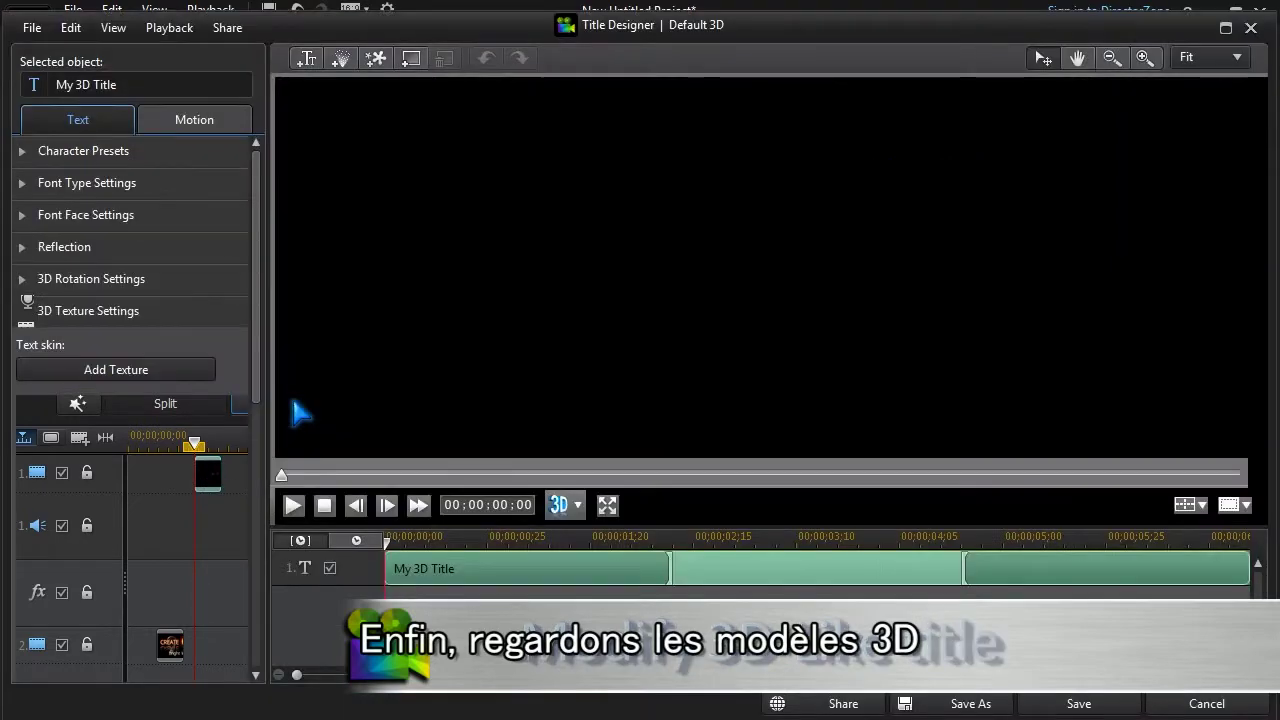
Step: Replace the 3D title's text with MUSIC
{"action": "double_click", "coordinate": [647, 265]}
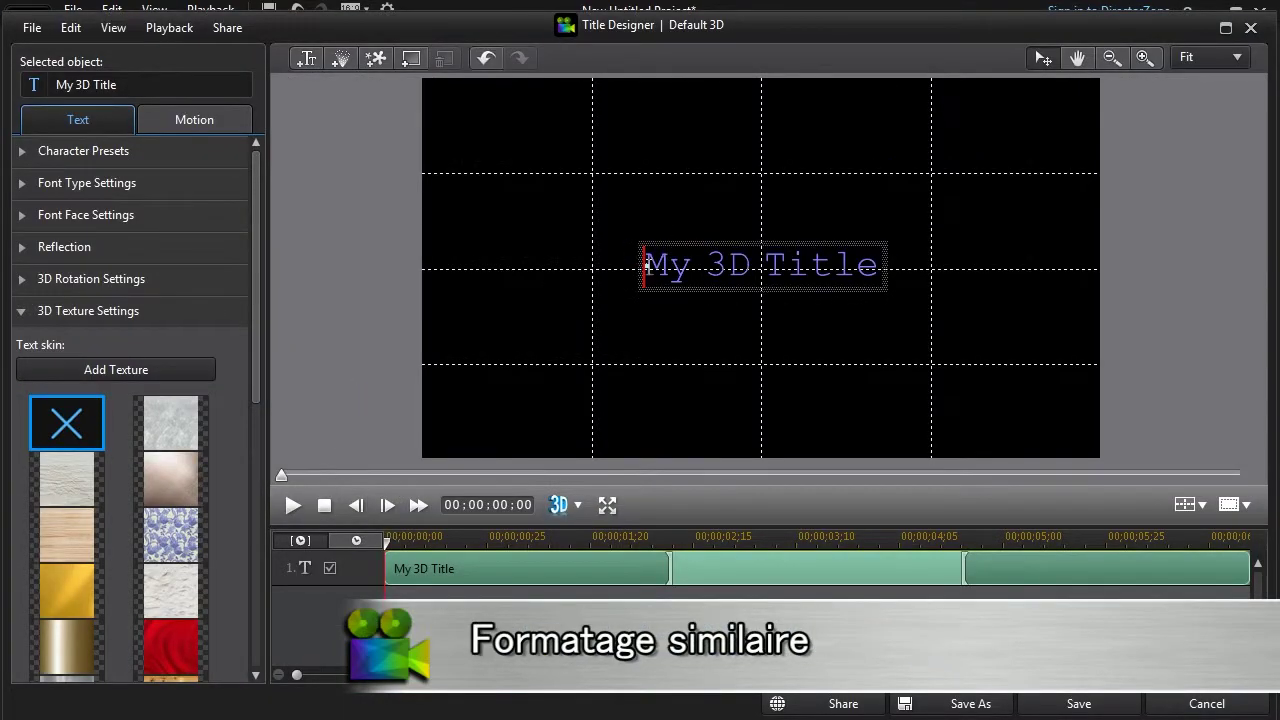
{"action": "left_click_drag", "start_coordinate": [647, 265], "coordinate": [903, 263]}
{"action": "type", "text": "MU"}
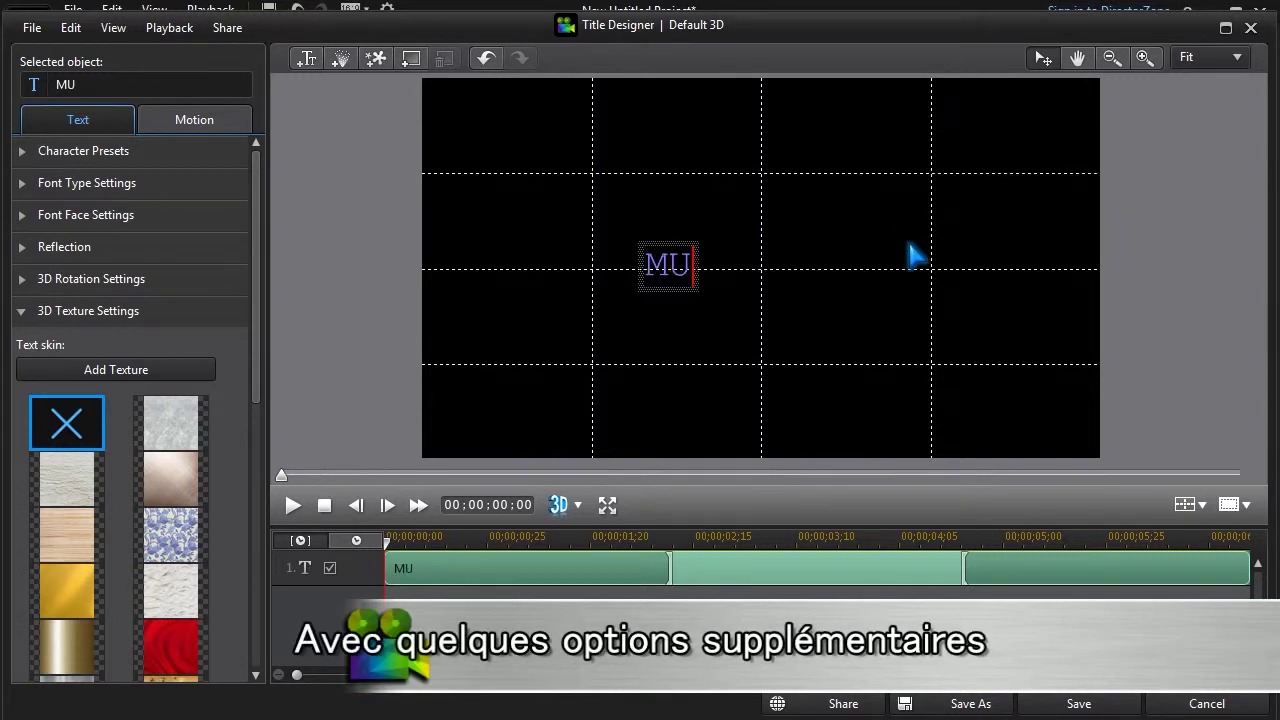
{"action": "type", "text": "SIC"}
{"action": "left_click", "coordinate": [914, 252]}
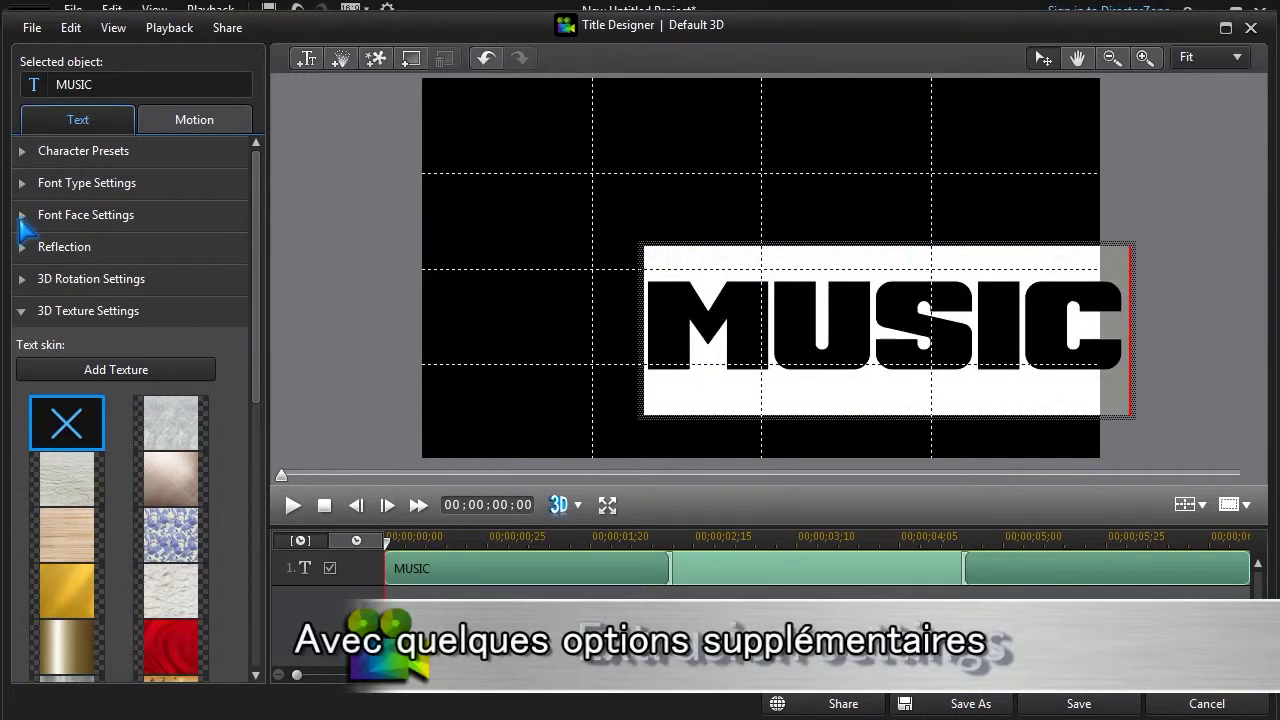
Step: Raise the text's extrusion depth from 5 to 20
{"action": "left_click", "coordinate": [21, 215]}
{"action": "left_click_drag", "start_coordinate": [39, 274], "coordinate": [62, 285]}
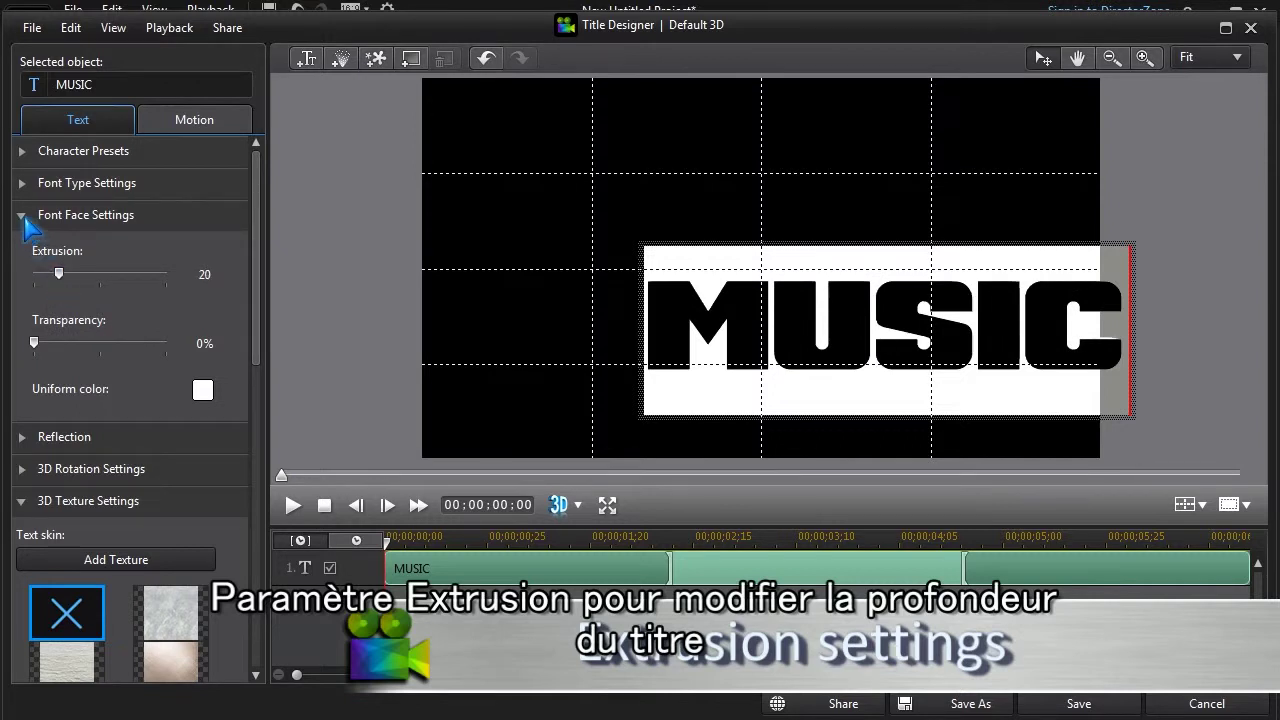
{"action": "left_click", "coordinate": [22, 216]}
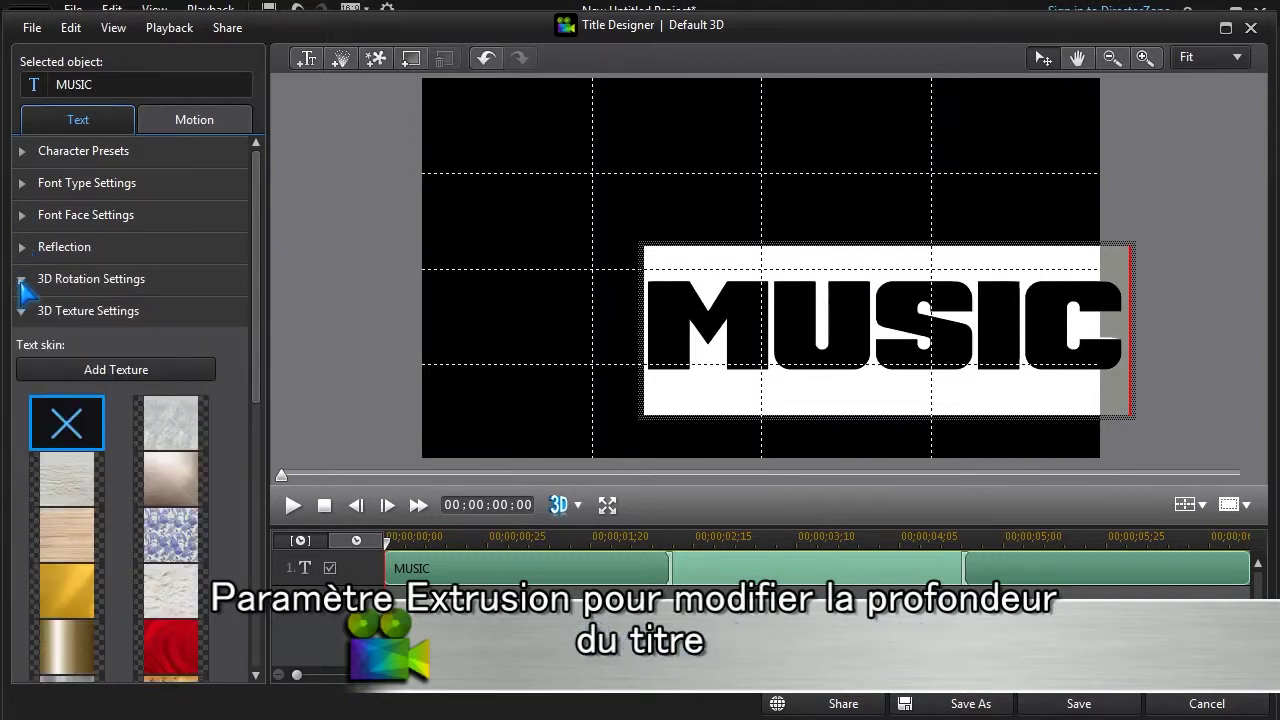
{"action": "left_click", "coordinate": [21, 280]}
Step: Tilt the MUSIC text to X rotation -40 and Y rotation -21
{"action": "left_click_drag", "start_coordinate": [259, 329], "coordinate": [261, 371]}
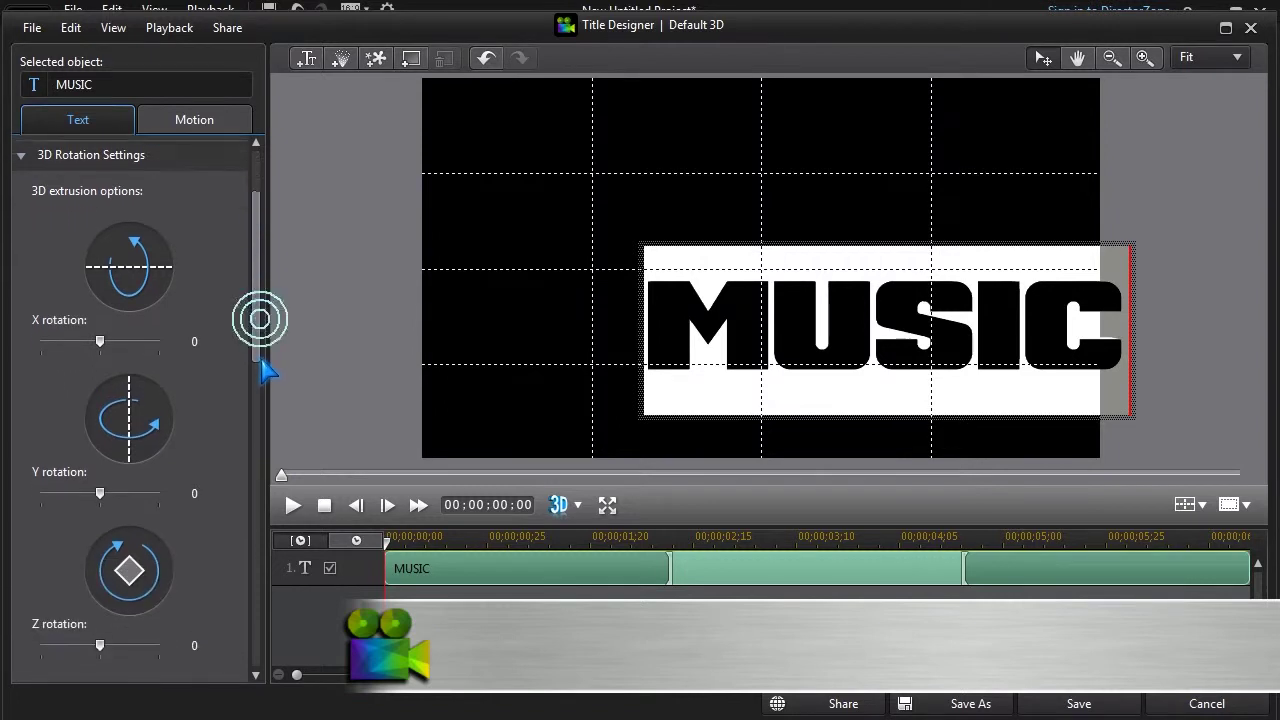
{"action": "mouse_move", "coordinate": [101, 330]}
{"action": "left_mouse_down"}
{"action": "mouse_move", "coordinate": [126, 332]}
{"action": "mouse_move", "coordinate": [90, 333]}
{"action": "left_mouse_up"}
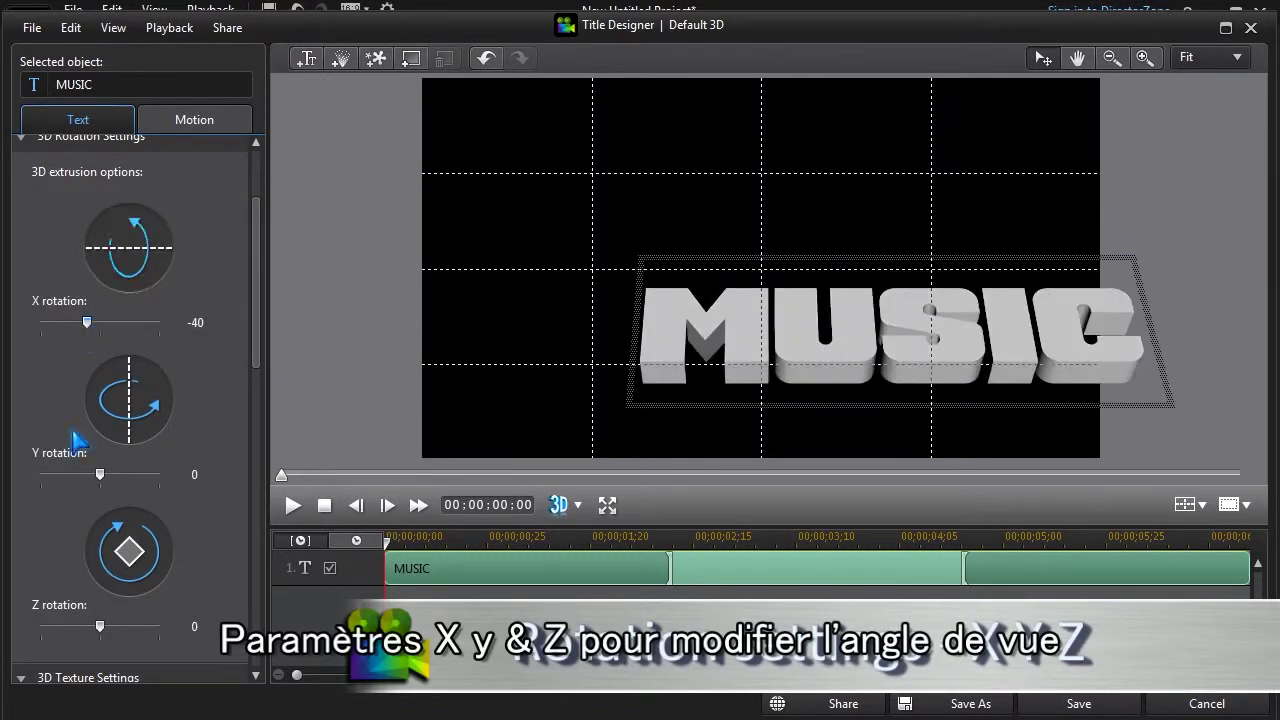
{"action": "left_click_drag", "start_coordinate": [101, 476], "coordinate": [97, 480]}
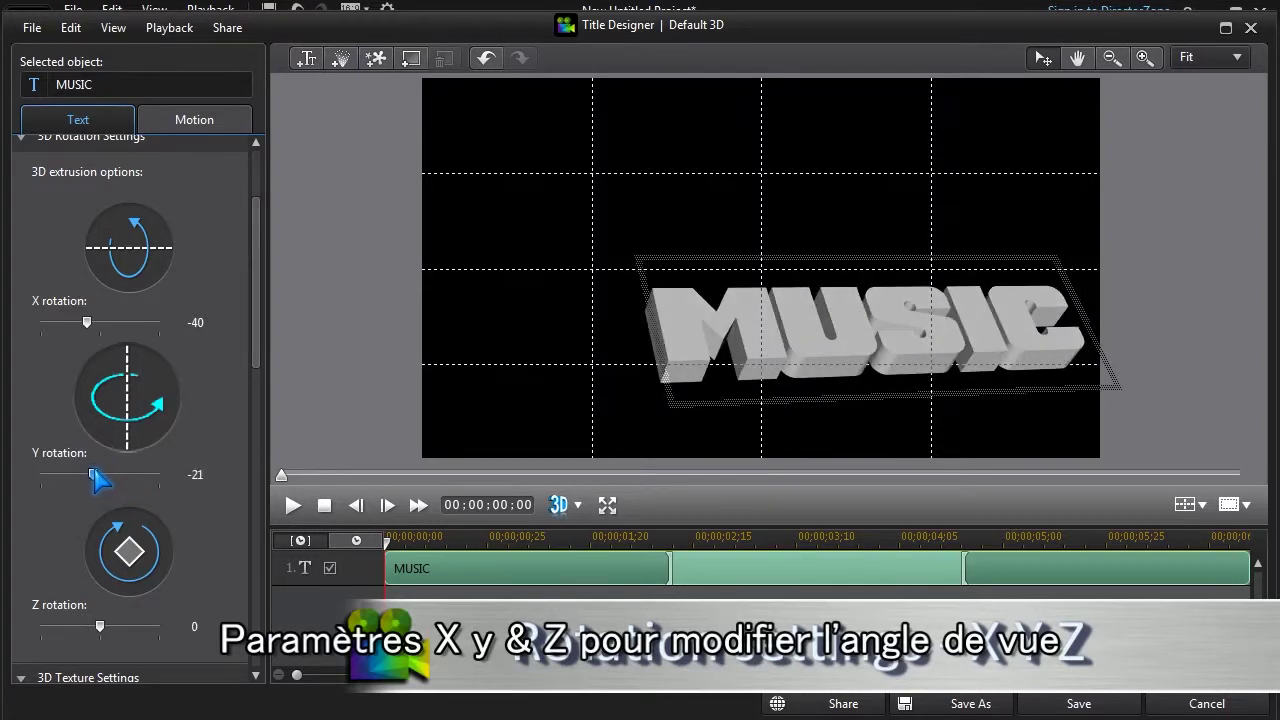
{"action": "left_click_drag", "start_coordinate": [99, 627], "coordinate": [100, 628]}
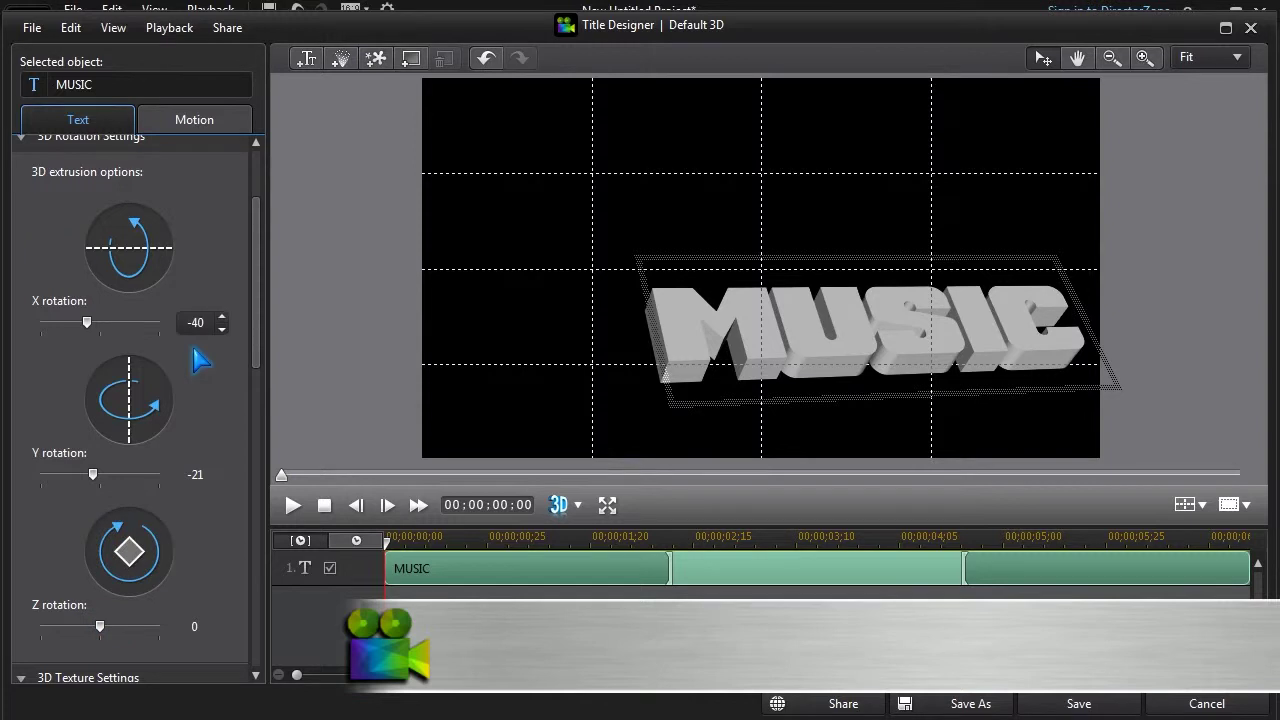
{"action": "scroll", "coordinate": [257, 363], "scroll_direction": "up", "scroll_amount": 3}
Step: Try the sandy and brushed-metal preset textures on the MUSIC text
{"action": "left_click", "coordinate": [22, 240]}
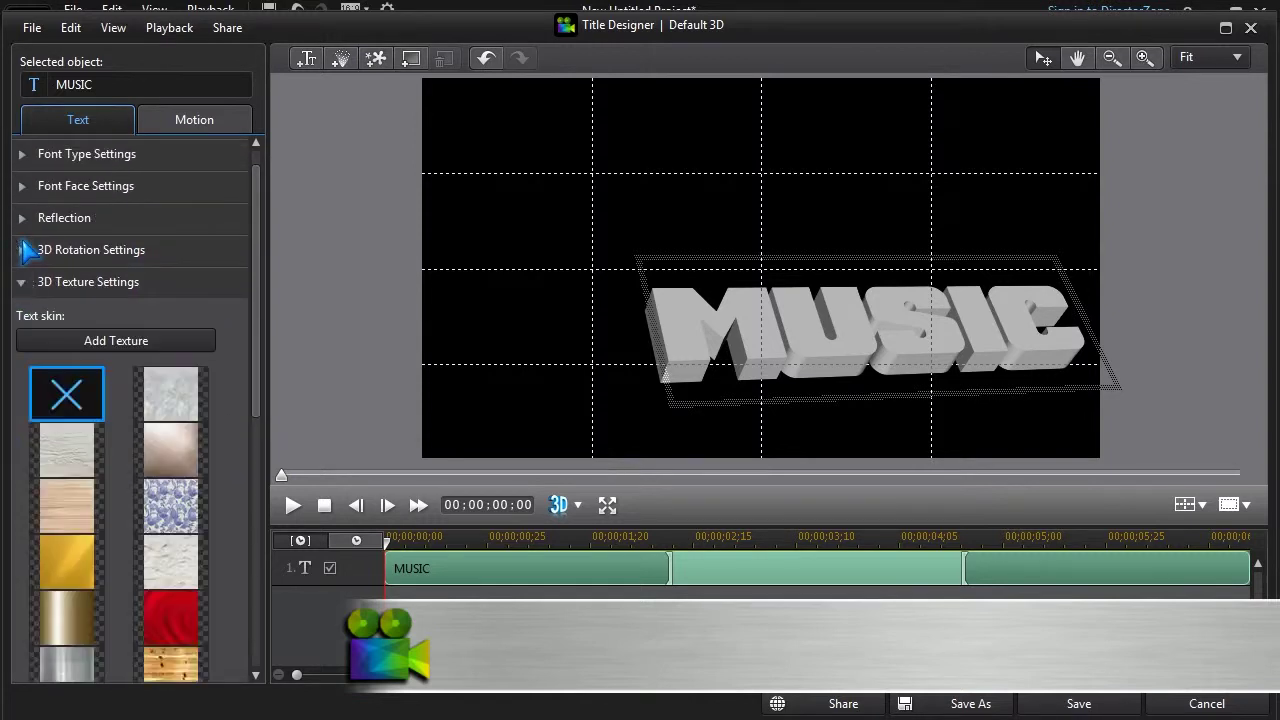
{"action": "left_click_drag", "start_coordinate": [262, 366], "coordinate": [263, 424]}
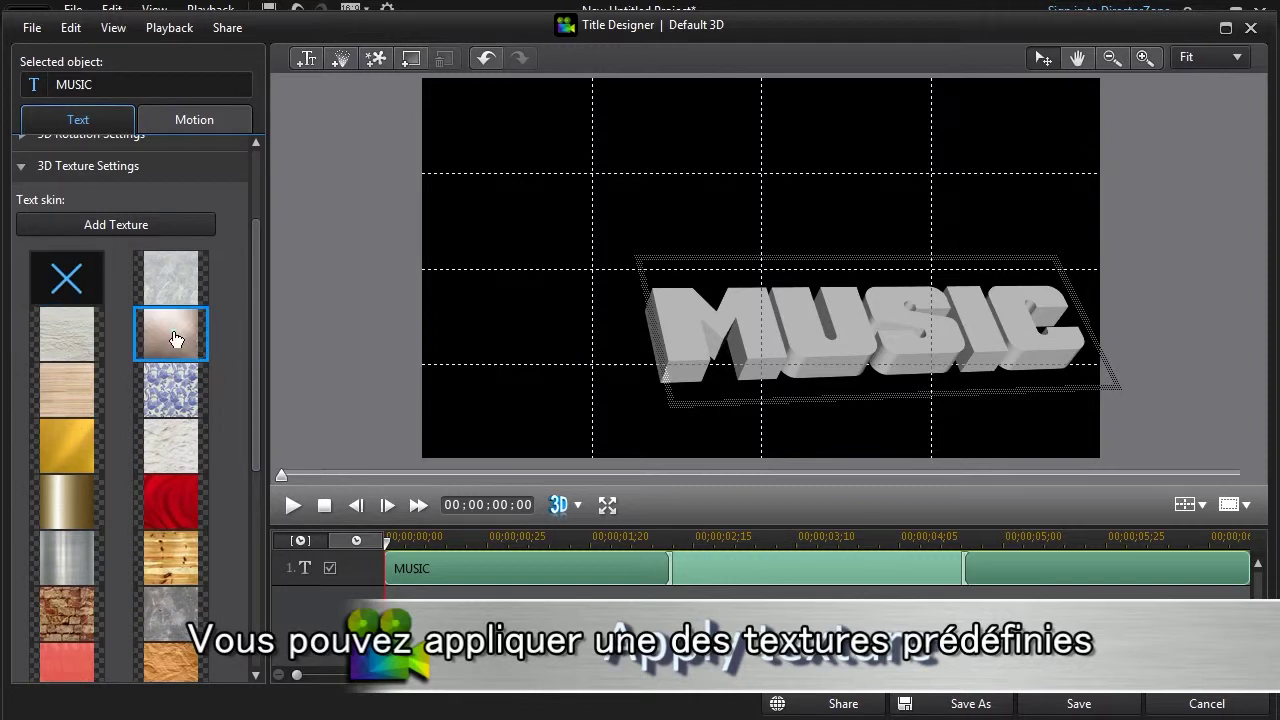
{"action": "left_click", "coordinate": [175, 339]}
{"action": "left_click", "coordinate": [66, 557]}
Step: Import rock_light.jpg as MUSIC's texture and move MUSIC up-left toward the centre
{"action": "left_click", "coordinate": [125, 225]}
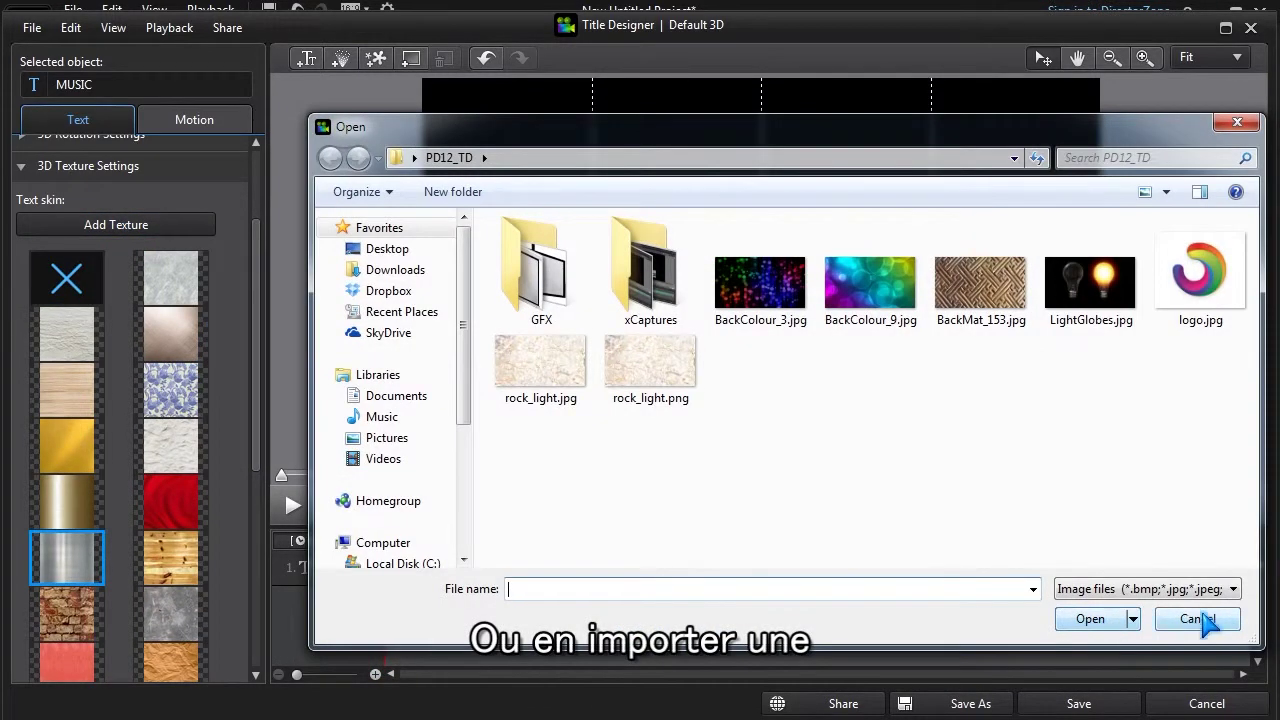
{"action": "double_click", "coordinate": [530, 377]}
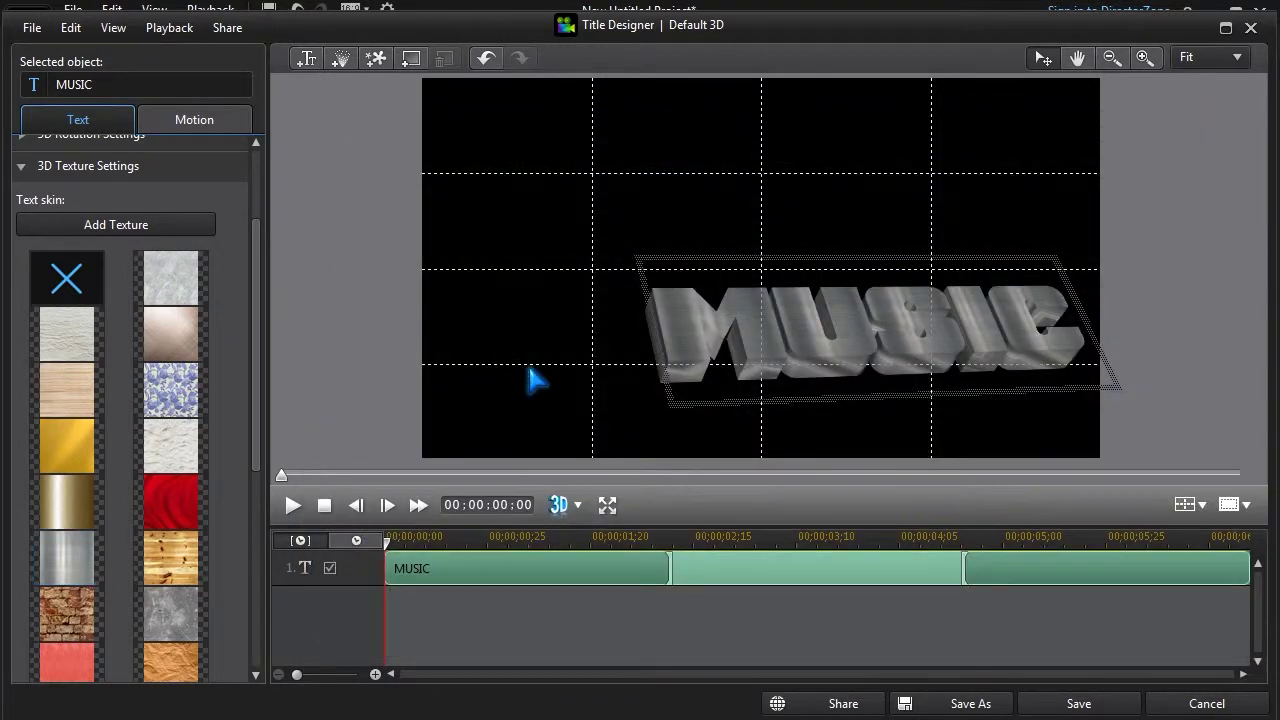
{"action": "left_click_drag", "start_coordinate": [263, 455], "coordinate": [263, 674]}
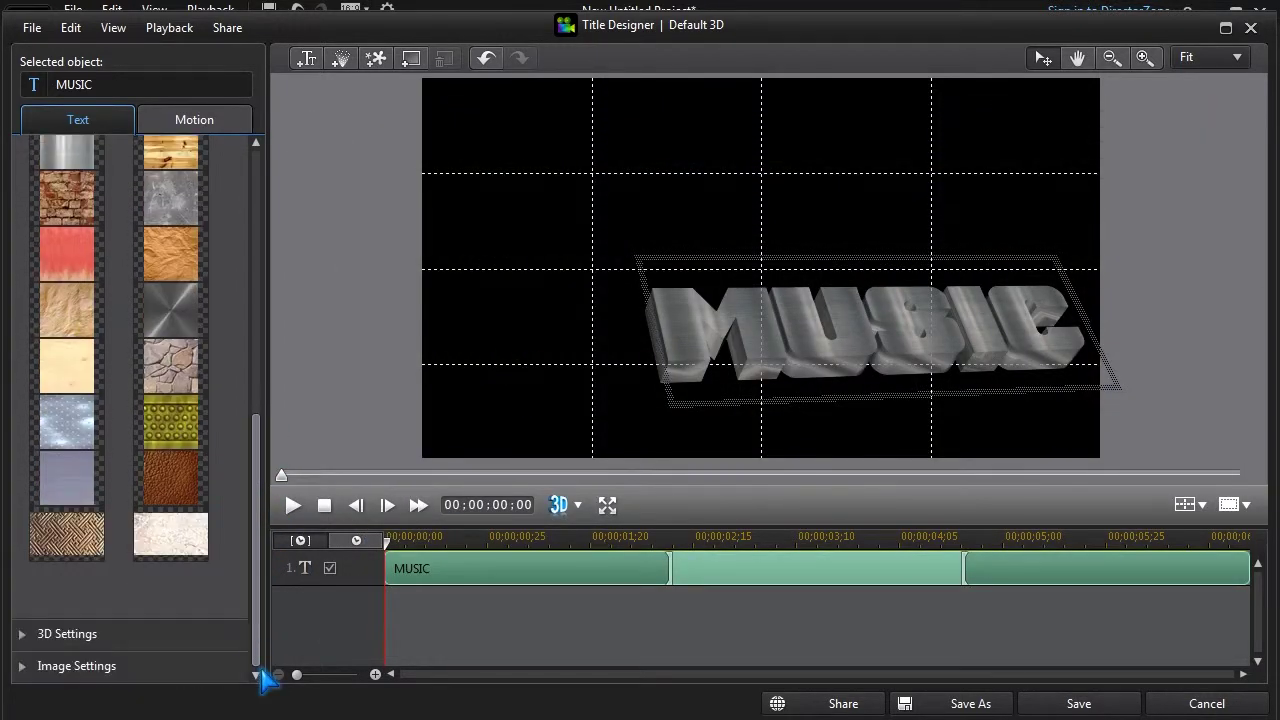
{"action": "left_click", "coordinate": [163, 545]}
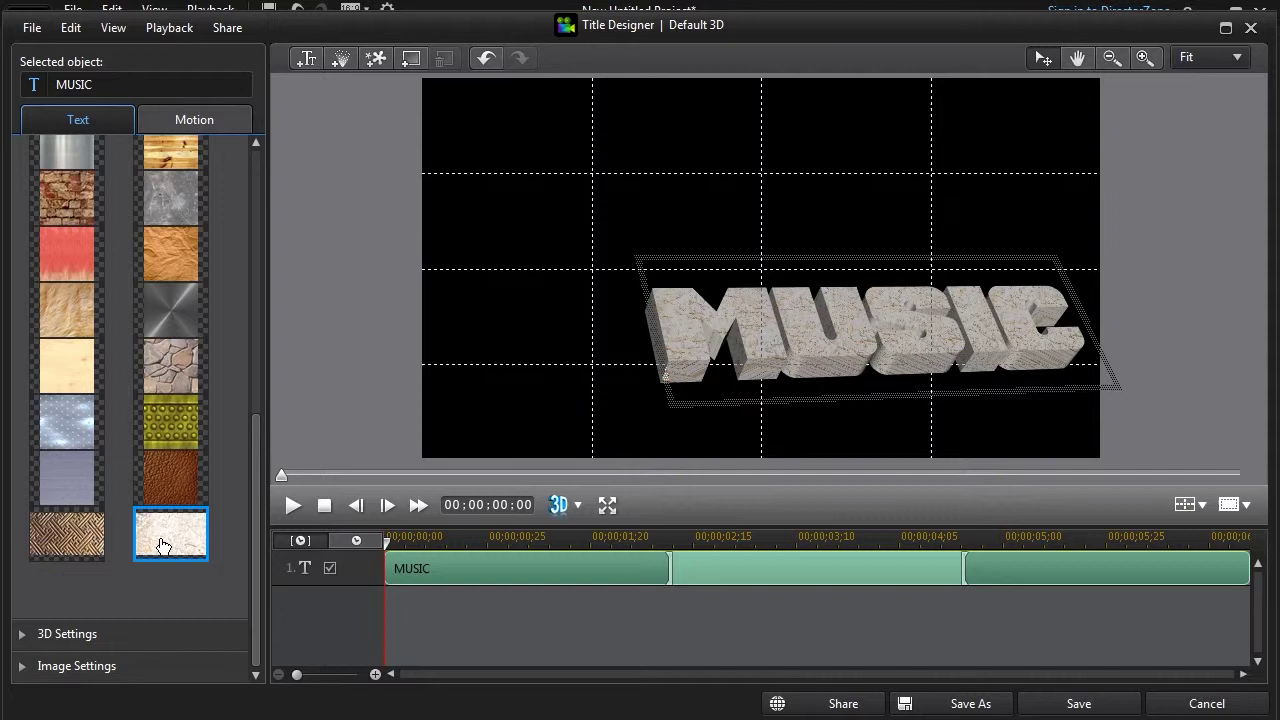
{"action": "left_click_drag", "start_coordinate": [749, 259], "coordinate": [659, 180]}
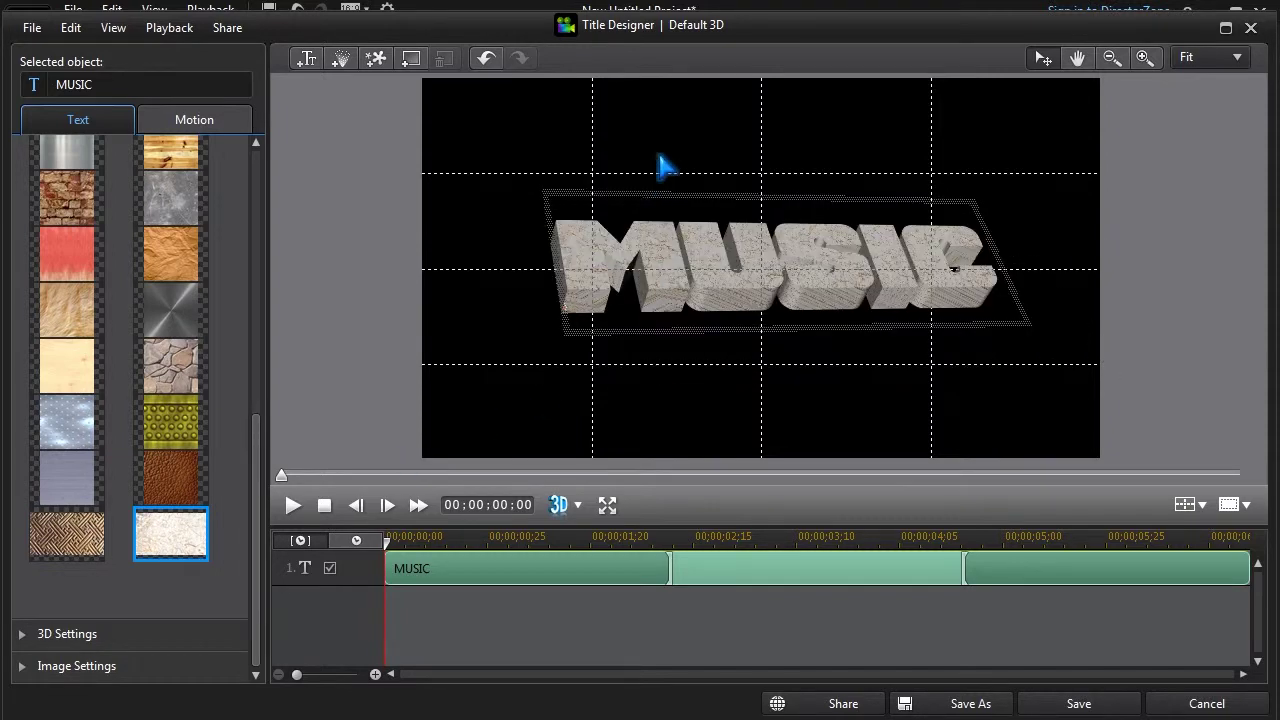
{"action": "left_click", "coordinate": [212, 118]}
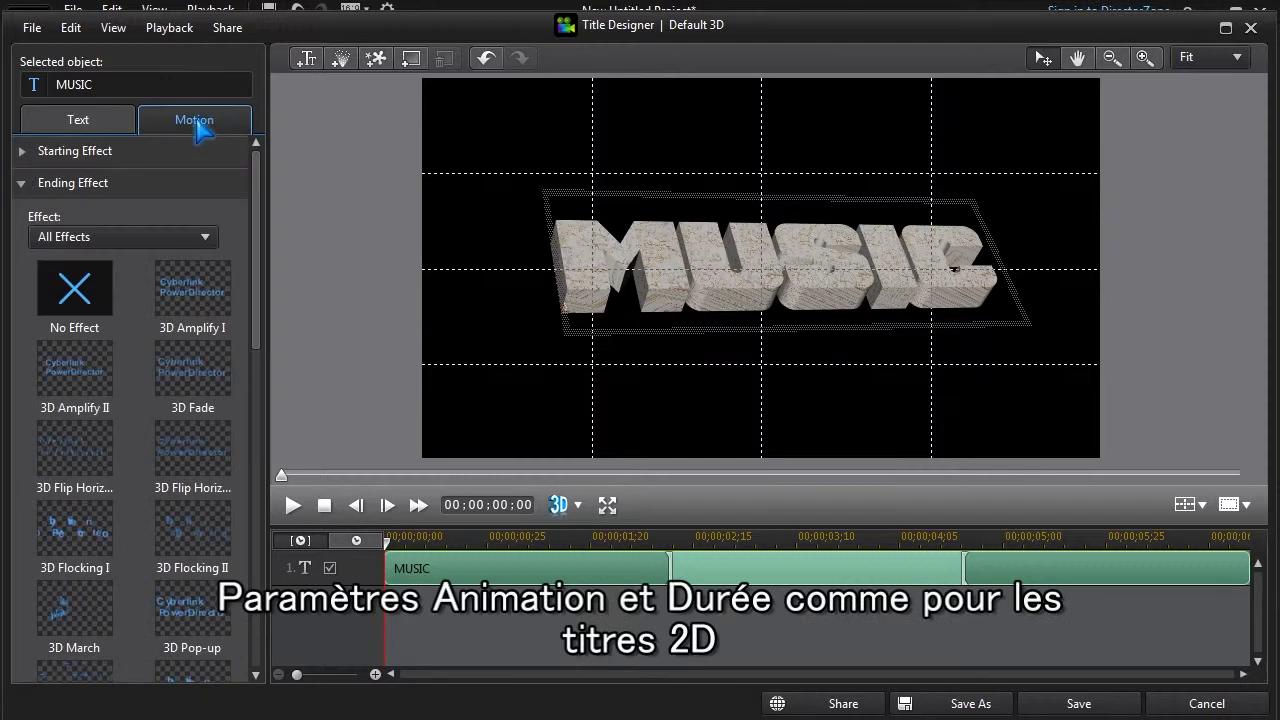
Step: Apply the 3D Zoom effect to MUSIC and shorten its starting effect to about one second
{"action": "scroll", "coordinate": [248, 420], "scroll_direction": "down", "scroll_amount": 5}
{"action": "left_click", "coordinate": [186, 546]}
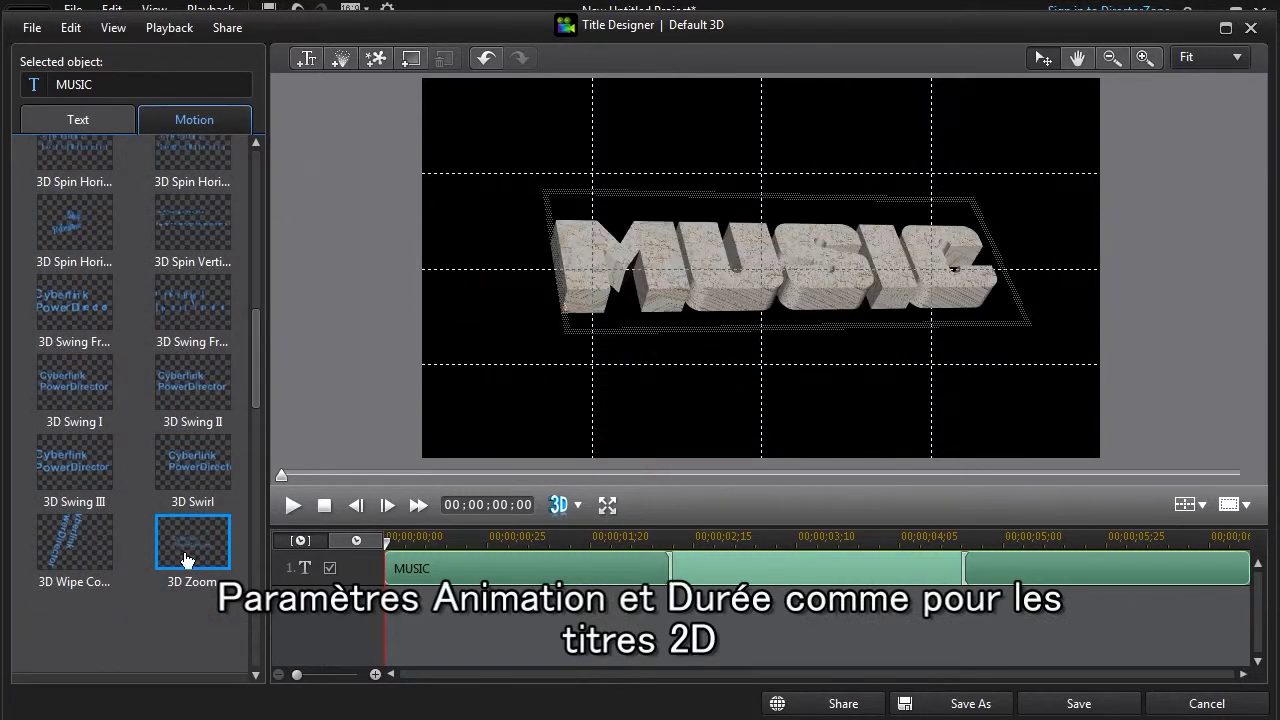
{"action": "left_click_drag", "start_coordinate": [669, 570], "coordinate": [534, 576]}
{"action": "left_click_drag", "start_coordinate": [963, 568], "coordinate": [1128, 612]}
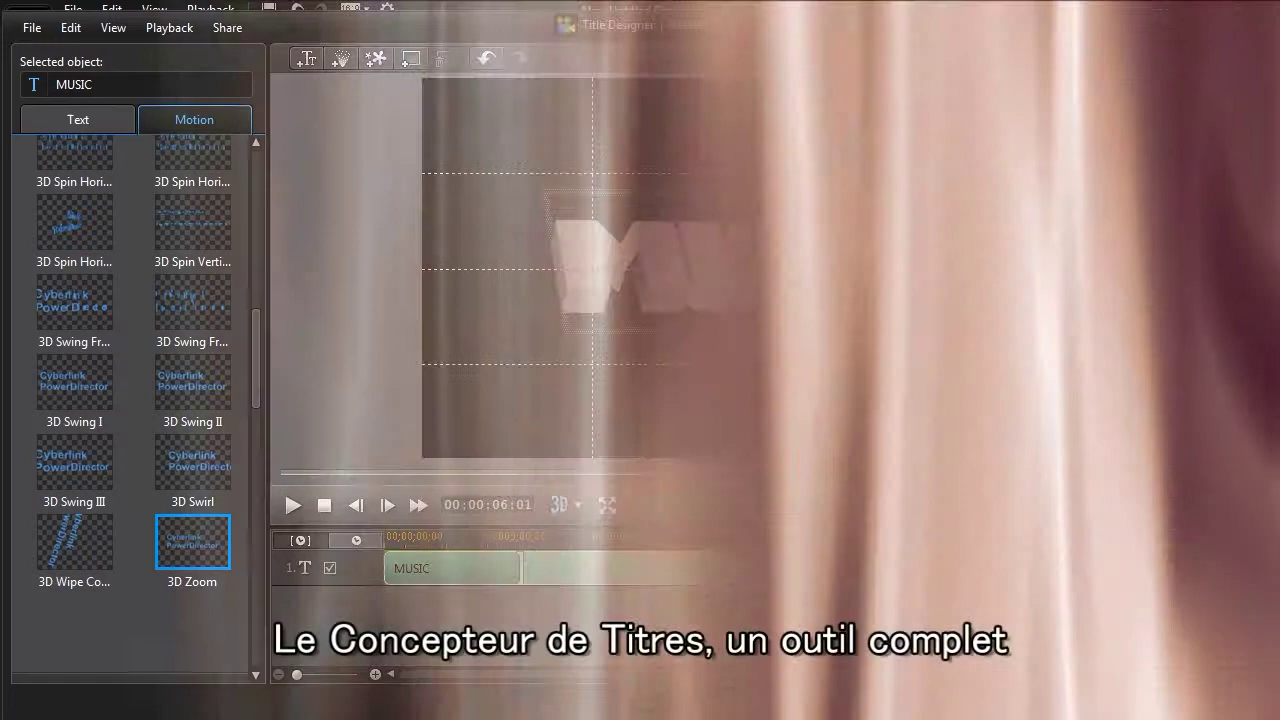